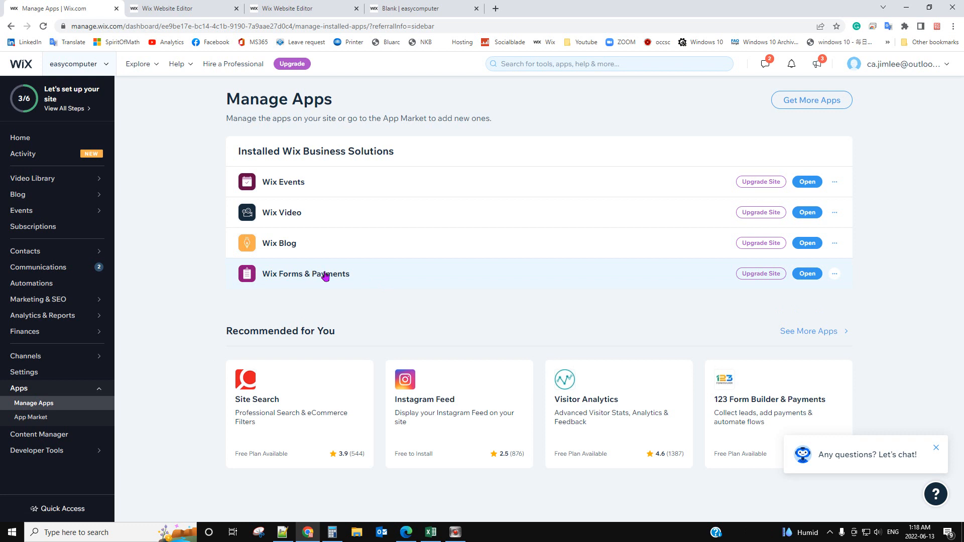
# Step: Open Wix Forms & Payments and create a standalone form from the Application template
pyautogui.click(811, 275)
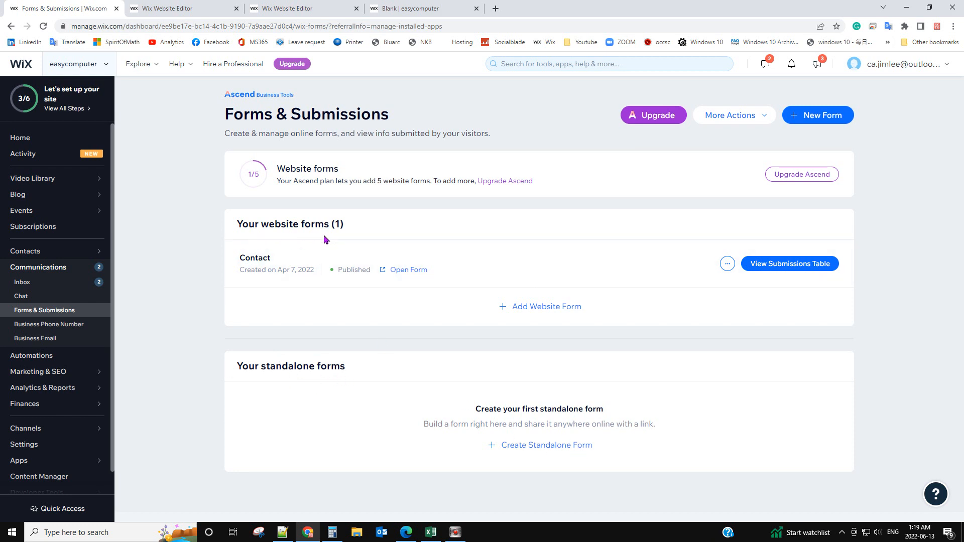
pyautogui.click(529, 451)
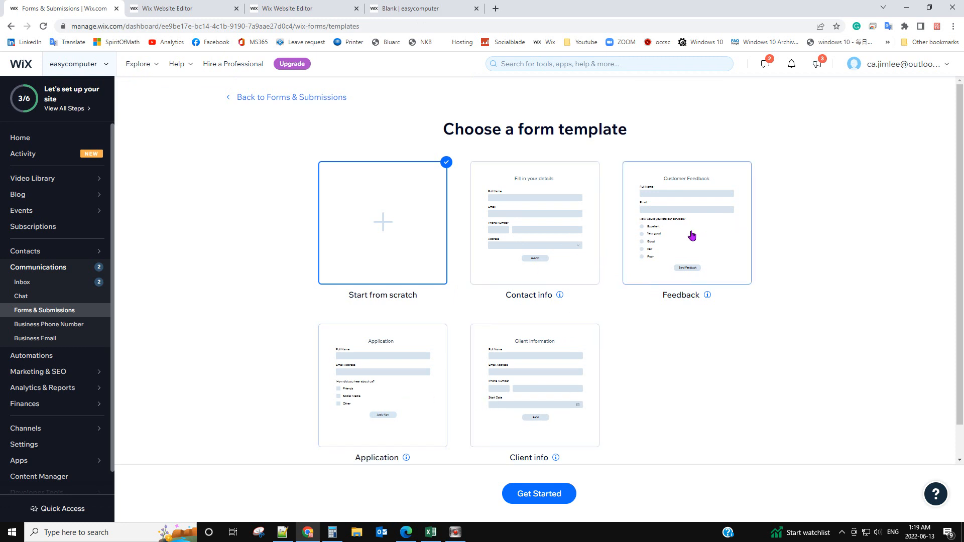
pyautogui.click(374, 383)
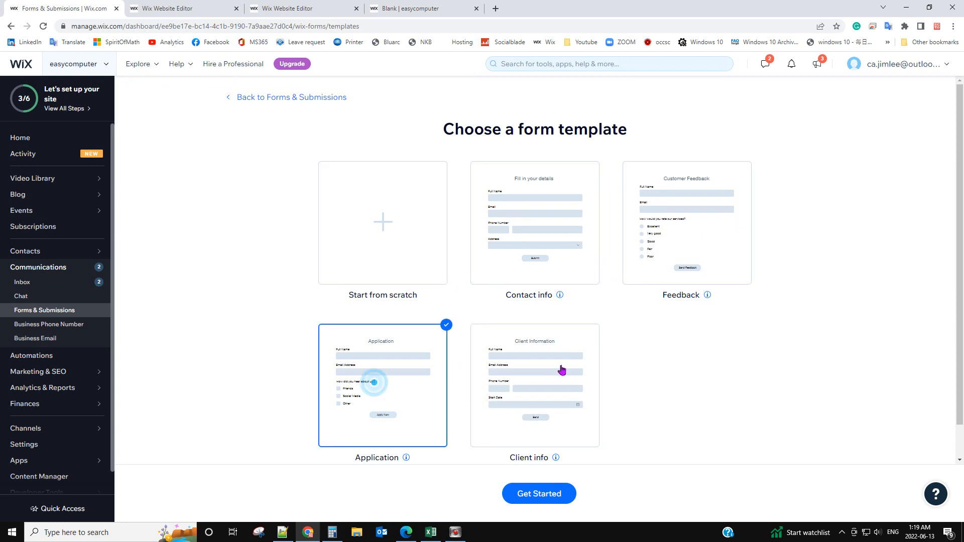
pyautogui.click(545, 493)
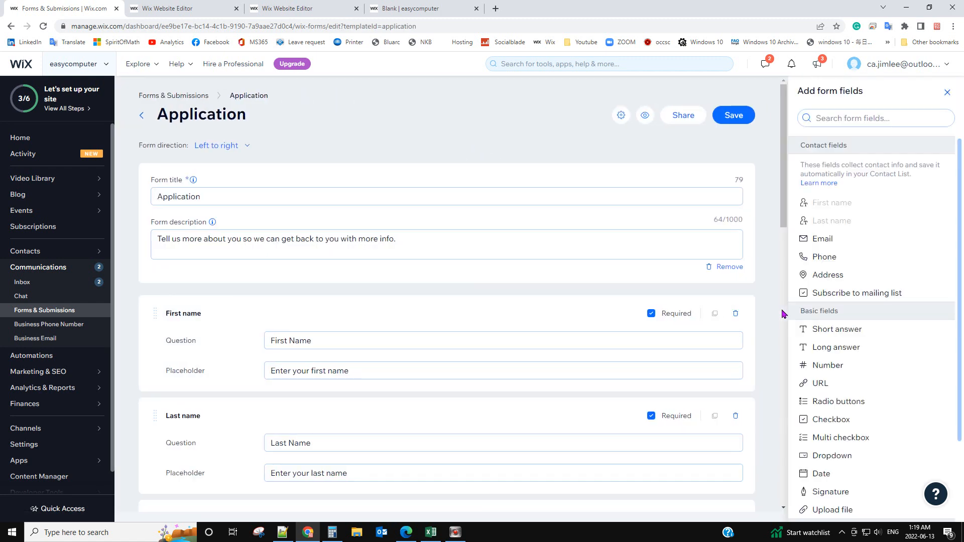
# Step: Save the new Application form and return to the Forms & Submissions list
pyautogui.scroll(-10, 637, 321)
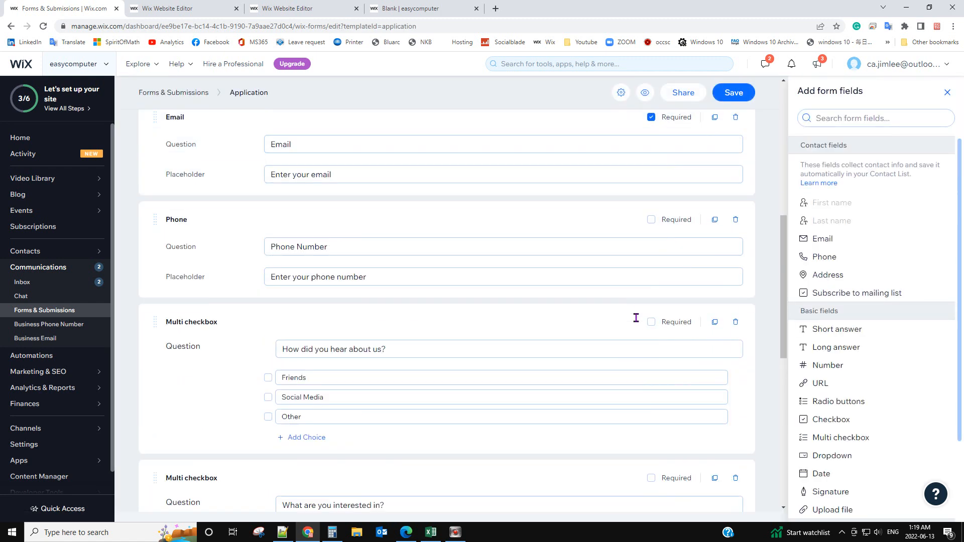
pyautogui.scroll(-5, 637, 318)
pyautogui.scroll(10, 636, 318)
pyautogui.scroll(6, 637, 319)
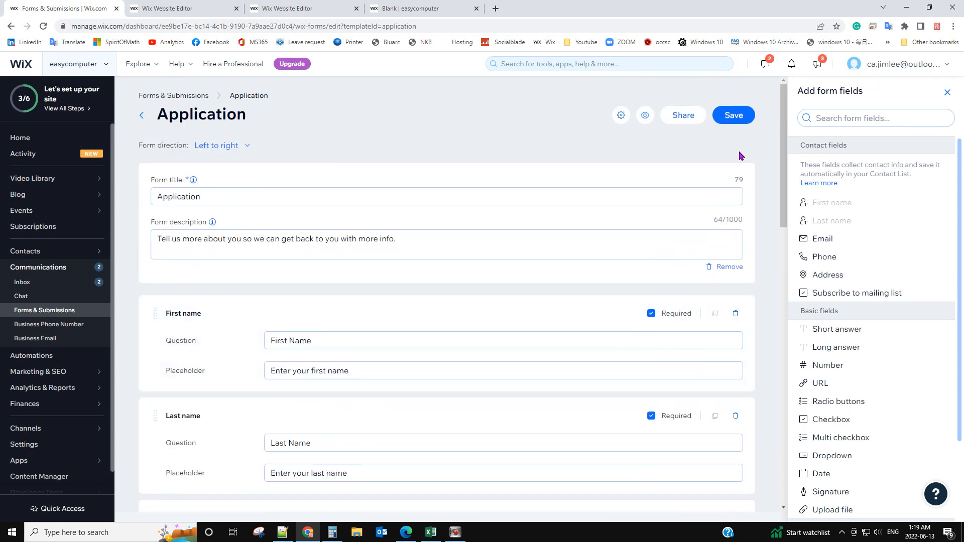
pyautogui.click(742, 122)
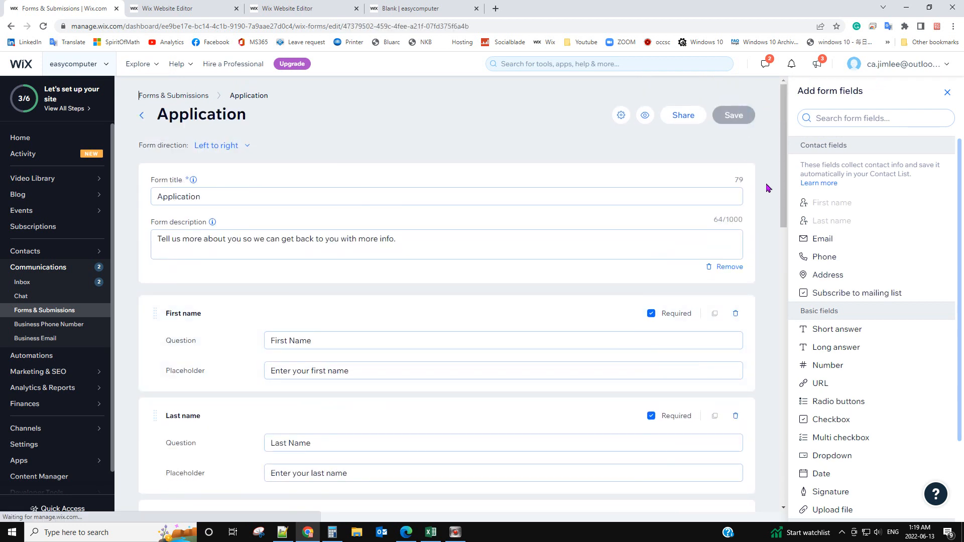
pyautogui.scroll(-3, 533, 327)
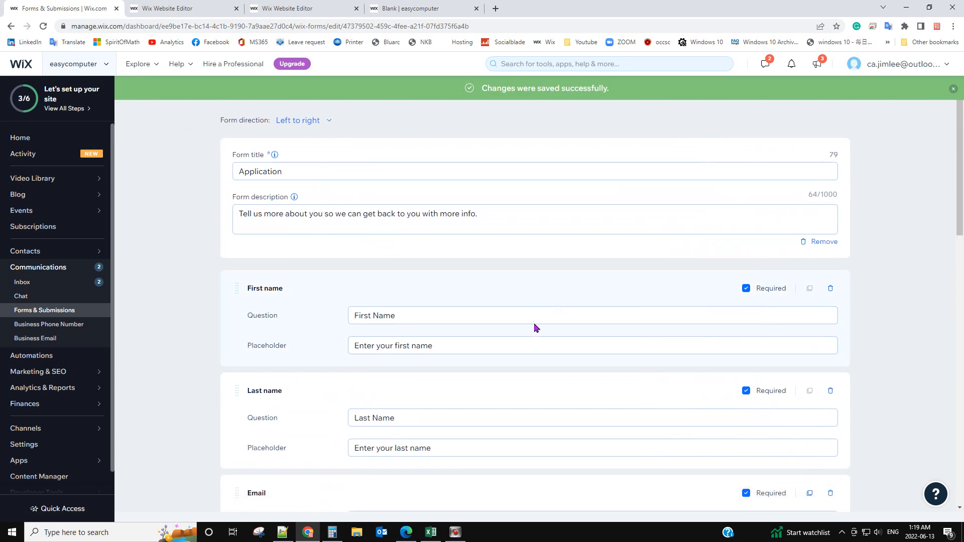
pyautogui.scroll(3, 533, 323)
pyautogui.click(21, 312)
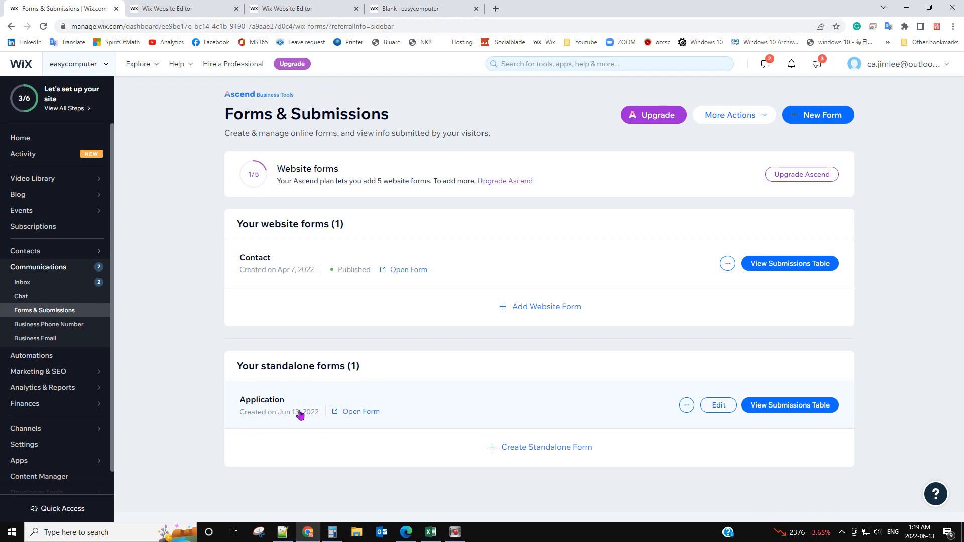
# Step: Open the sharing dialog of the standalone Application form and copy its live link
pyautogui.click(702, 410)
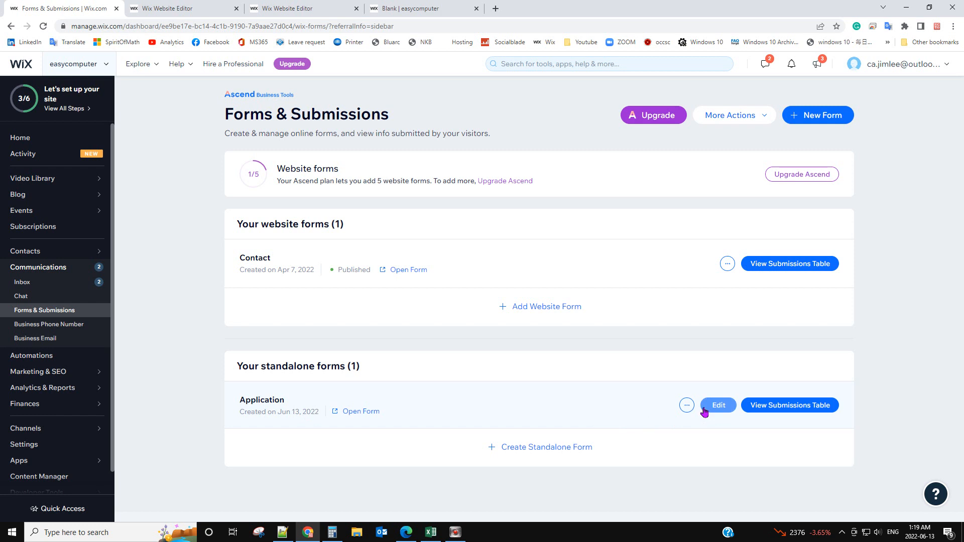
pyautogui.click(688, 406)
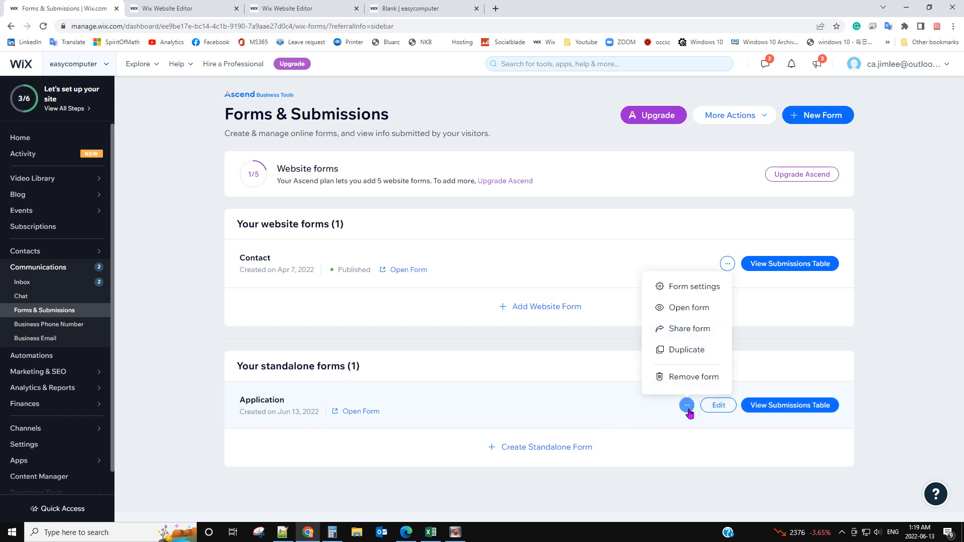
pyautogui.click(688, 412)
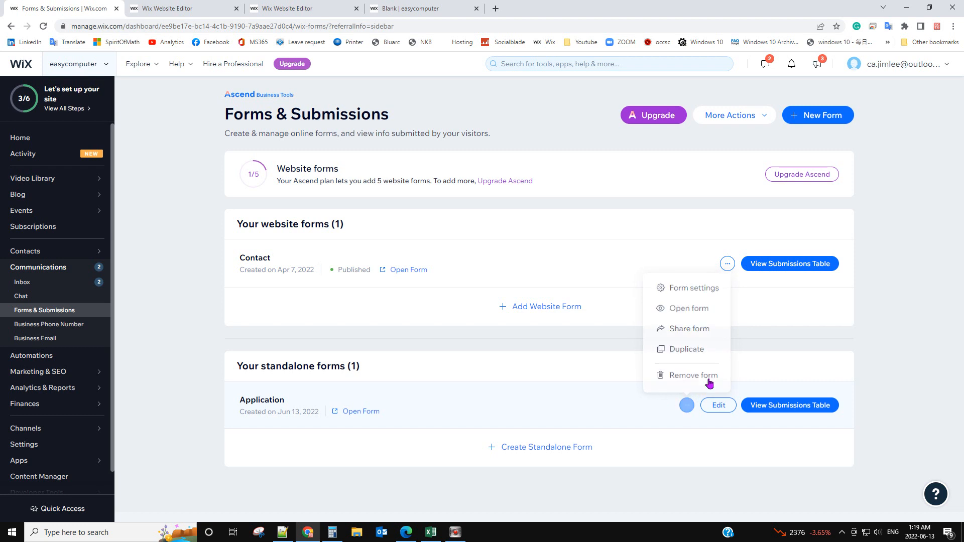
pyautogui.click(687, 404)
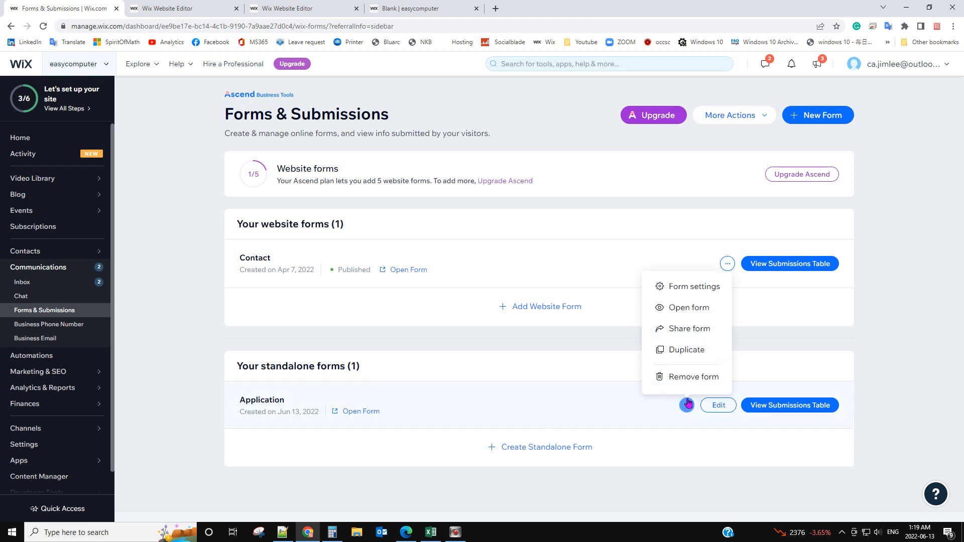
pyautogui.click(685, 331)
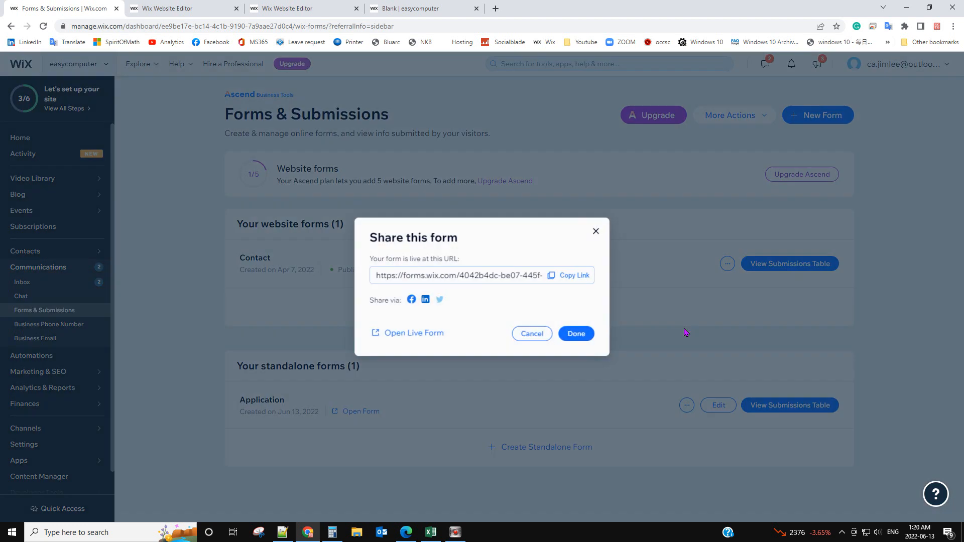
pyautogui.click(577, 275)
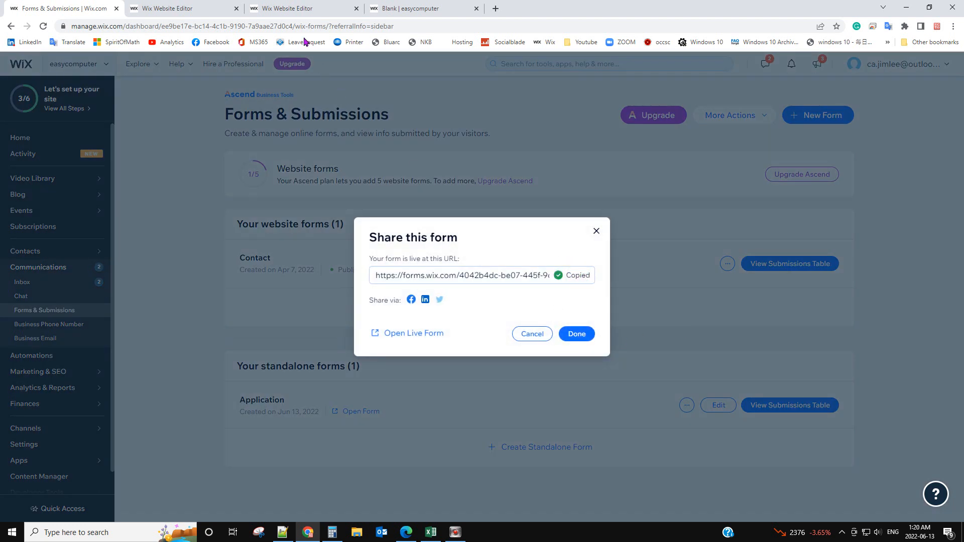
# Step: Look over the live easycomputer site's Home page and its Blank page
pyautogui.click(409, 10)
pyautogui.click(449, 146)
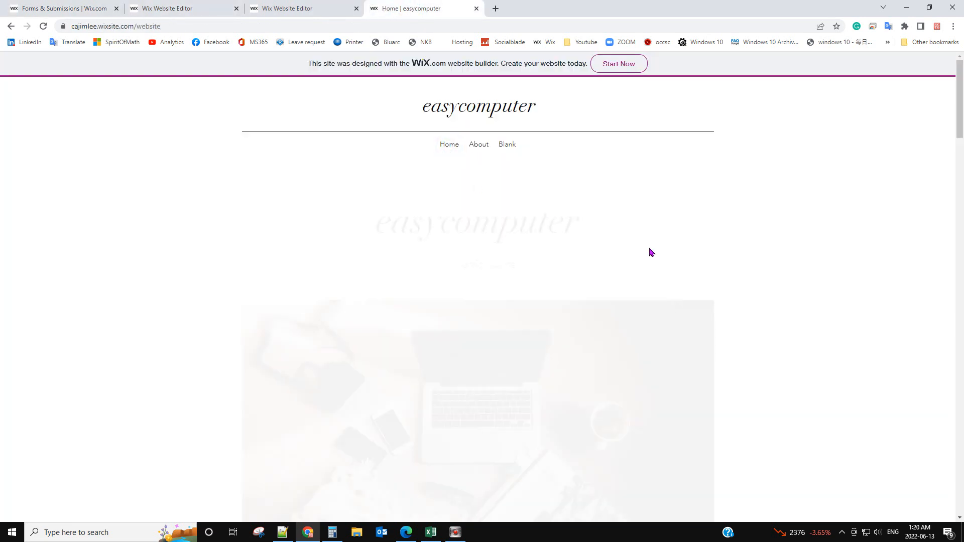
pyautogui.scroll(-9, 675, 291)
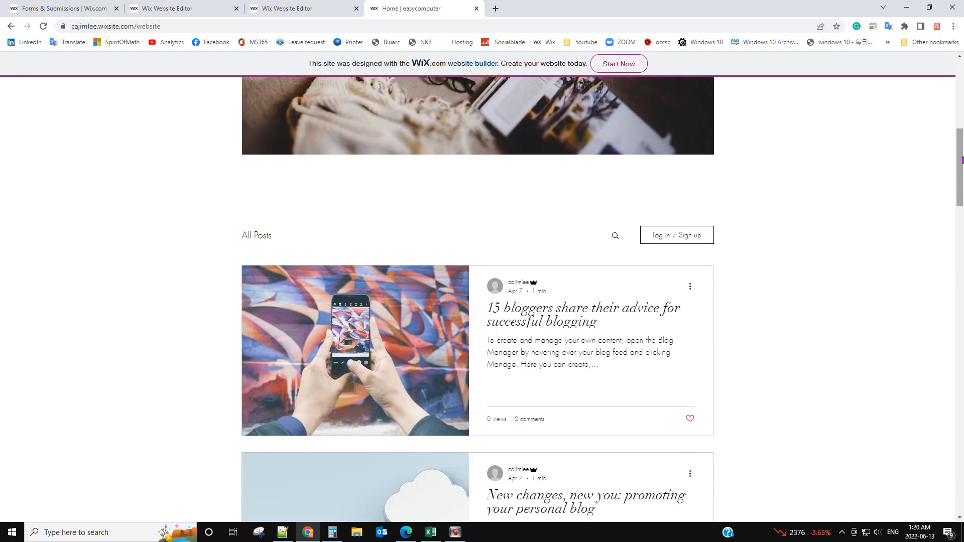
pyautogui.moveTo(960, 159); pyautogui.dragTo(945, 85)
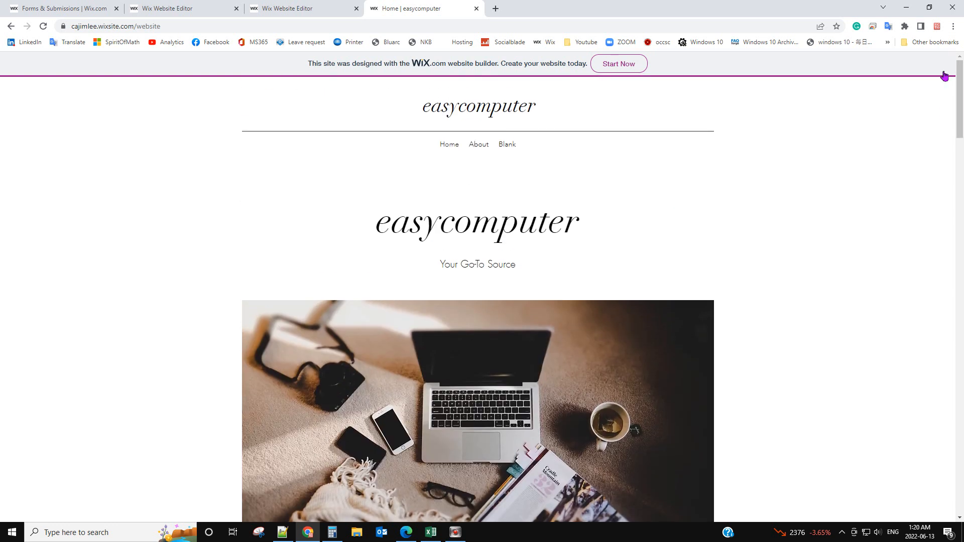
pyautogui.click(508, 146)
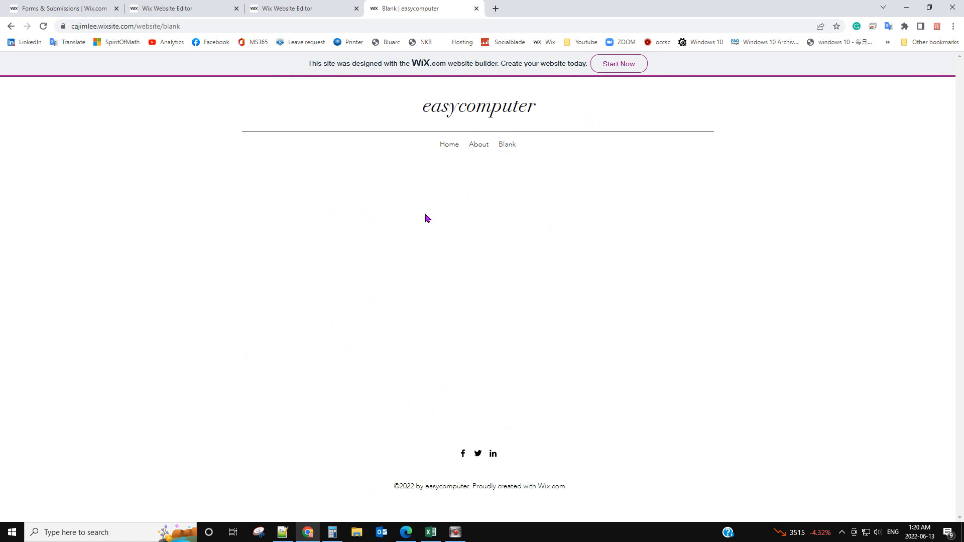
# Step: Return to the Application form's sharing dialog, copy the form link again and close the dialog
pyautogui.click(163, 9)
pyautogui.click(53, 8)
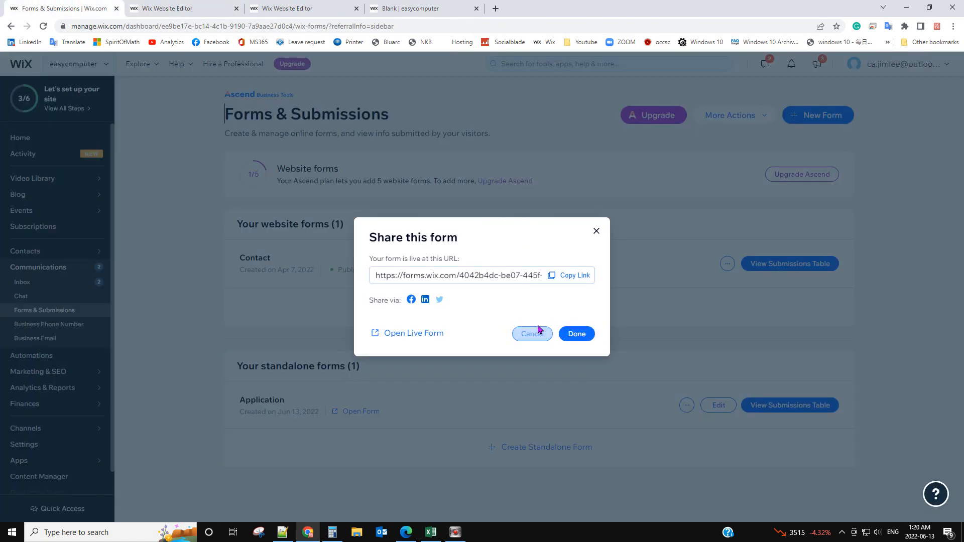
pyautogui.click(577, 280)
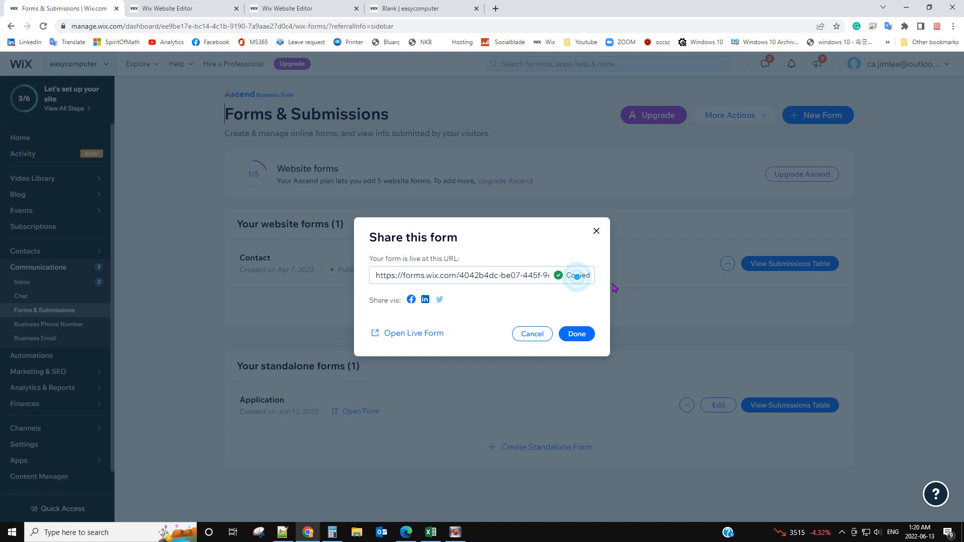
pyautogui.click(596, 232)
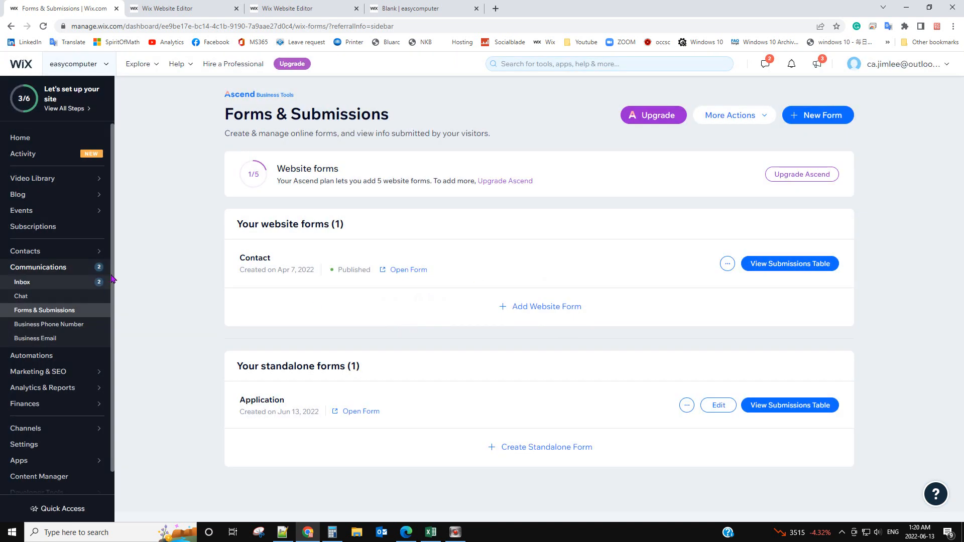
# Step: Open the easycomputer site in the website editor and switch to its Blank page
pyautogui.click(77, 516)
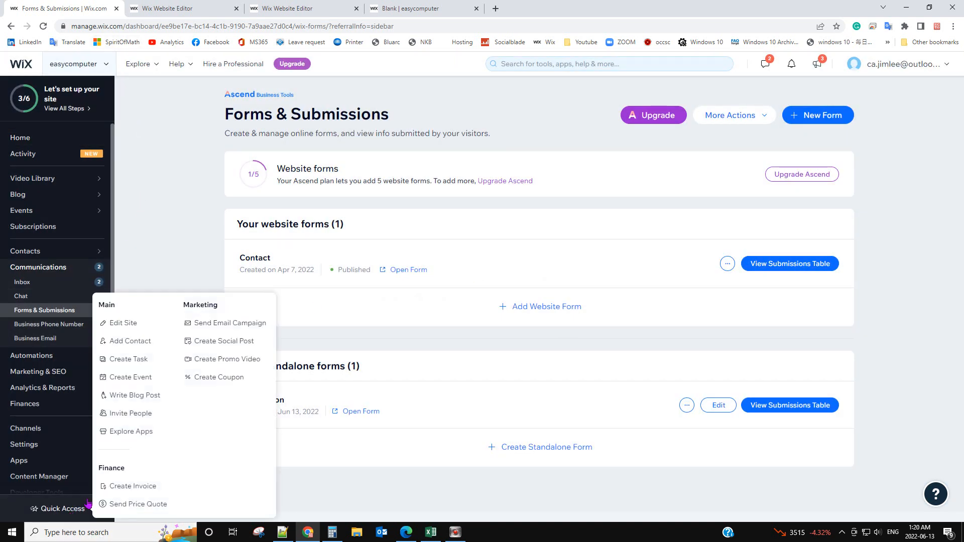
pyautogui.click(136, 322)
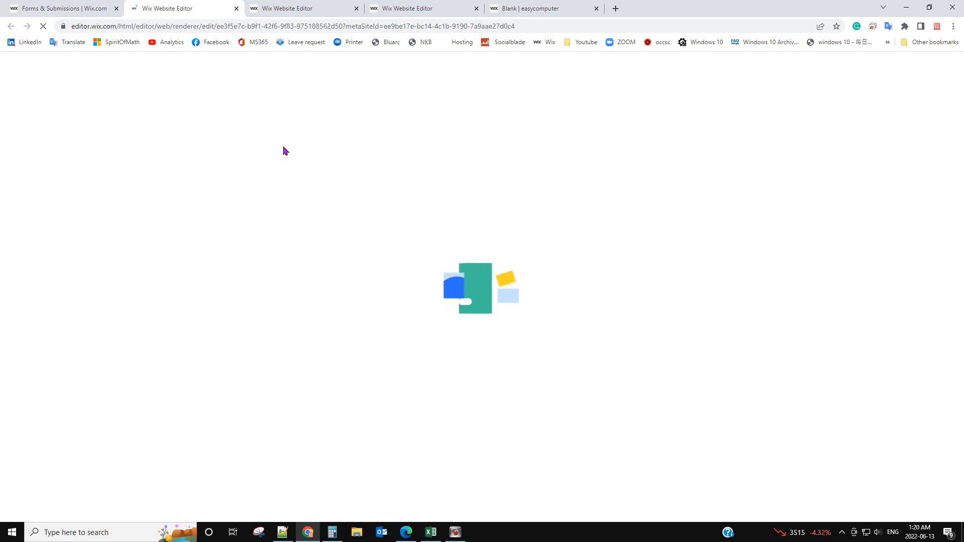
pyautogui.click(553, 10)
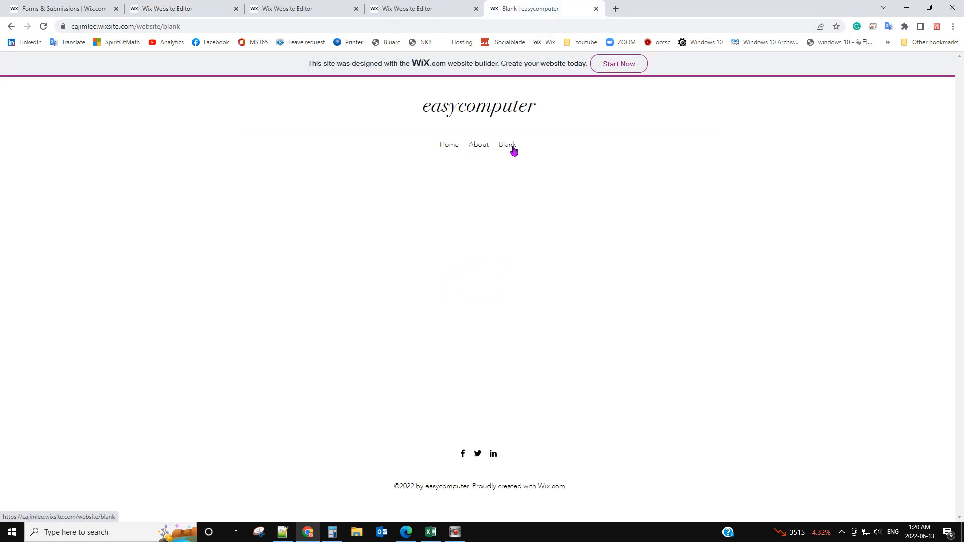
pyautogui.click(186, 7)
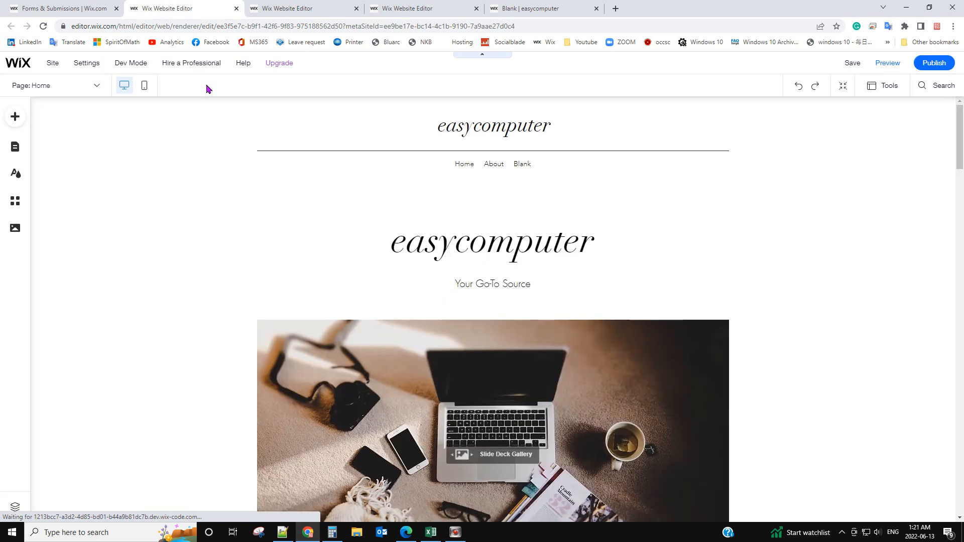
pyautogui.click(66, 88)
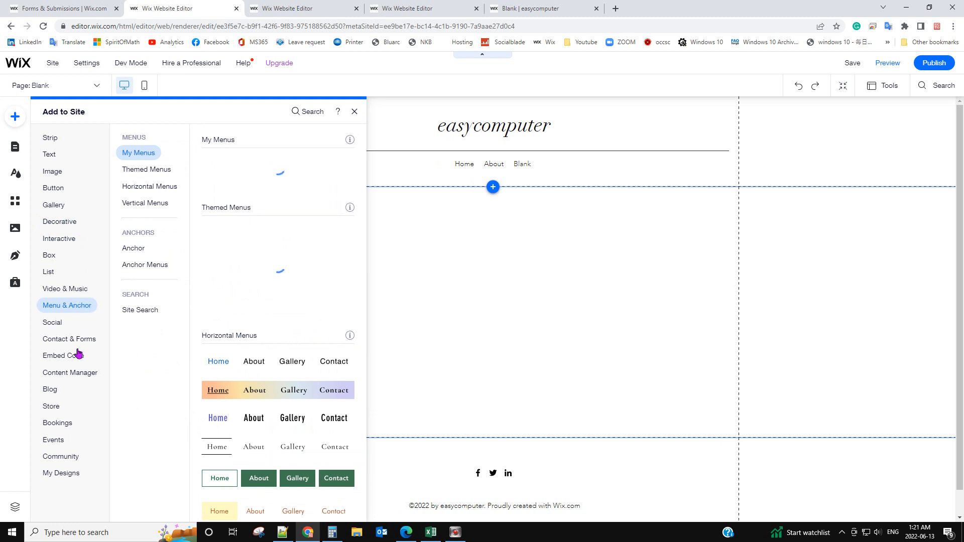
# Step: Add an Embed HTML element to the Blank page and enter the copied form link as its website address
pyautogui.click(59, 358)
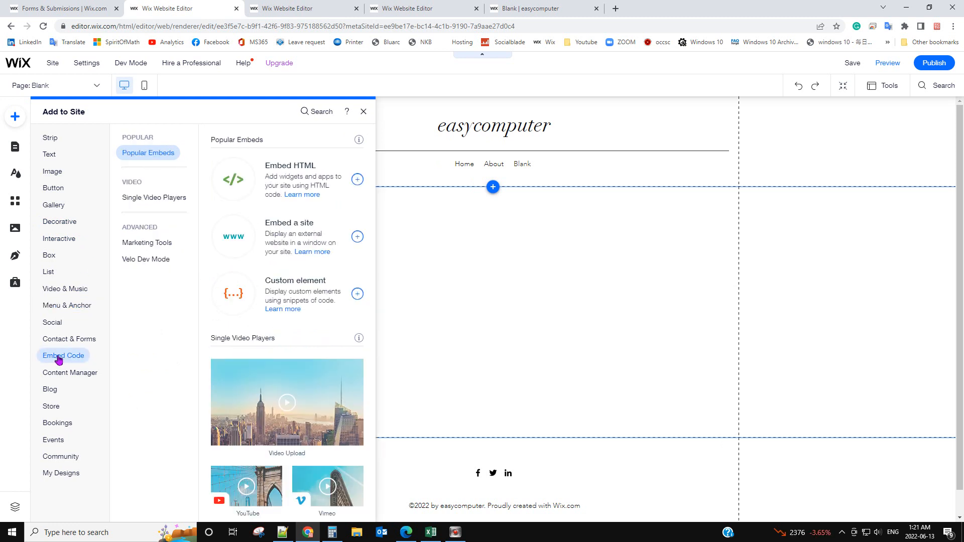
pyautogui.click(286, 180)
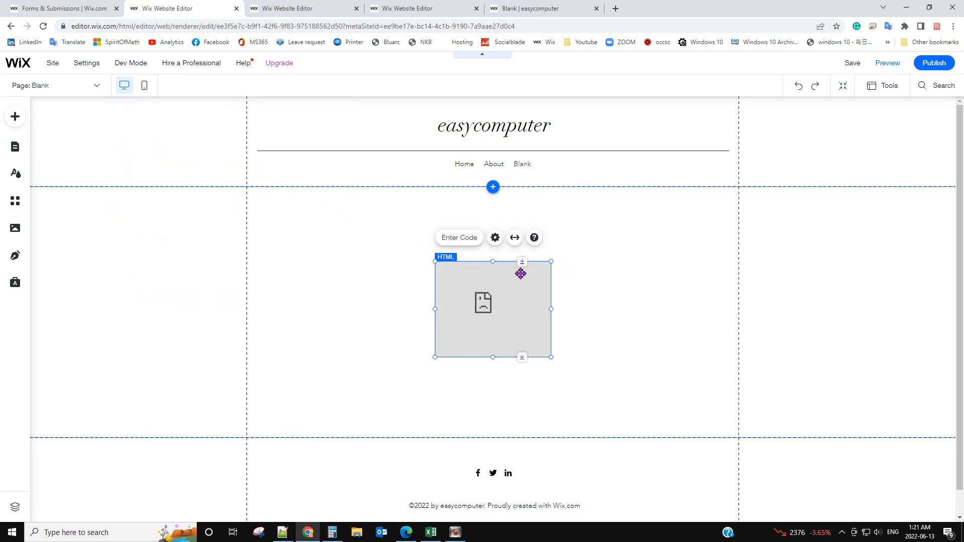
pyautogui.click(459, 238)
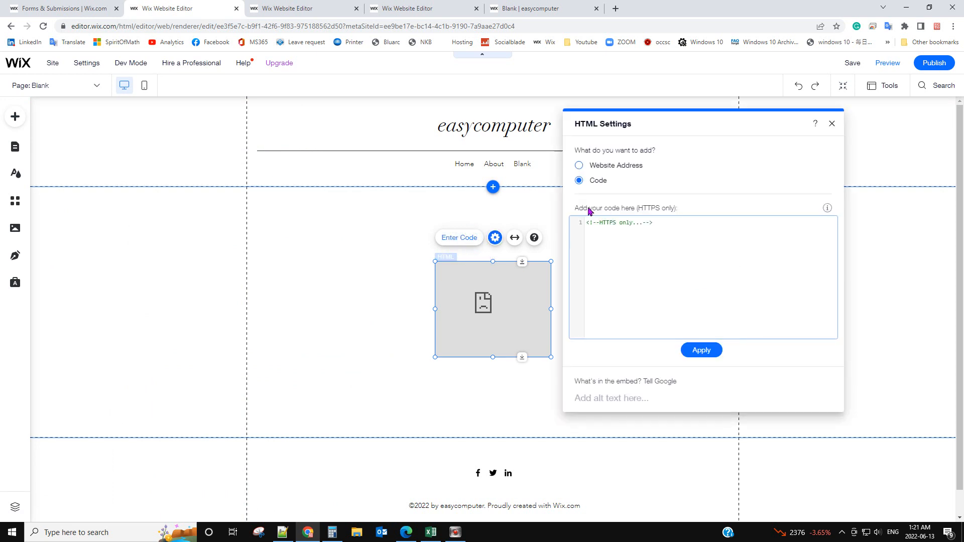
pyautogui.click(580, 166)
pyautogui.click(593, 227)
pyautogui.hotkey('ctrl', 'v')
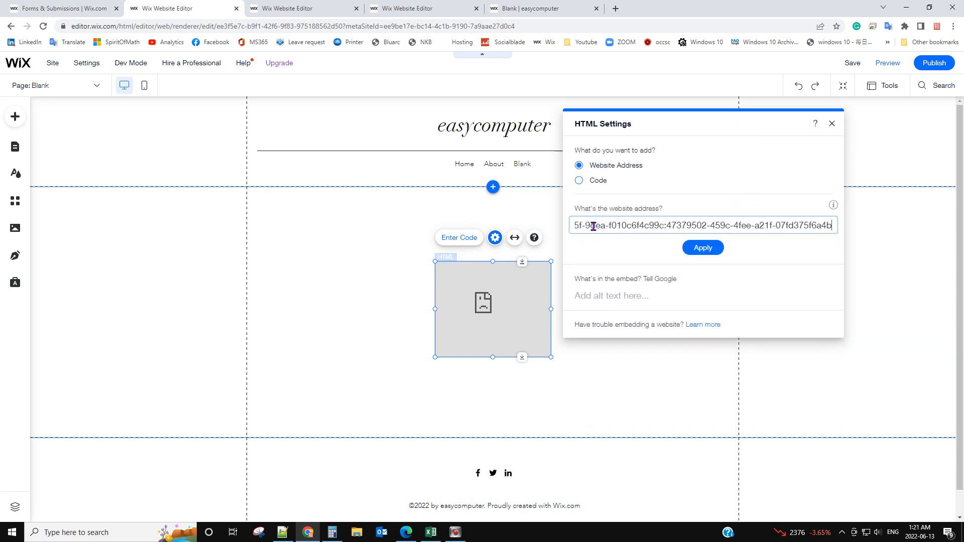
# Step: Review the Application form's sharing option on the Forms & Submissions page and glance at the other open editor page
pyautogui.click(70, 8)
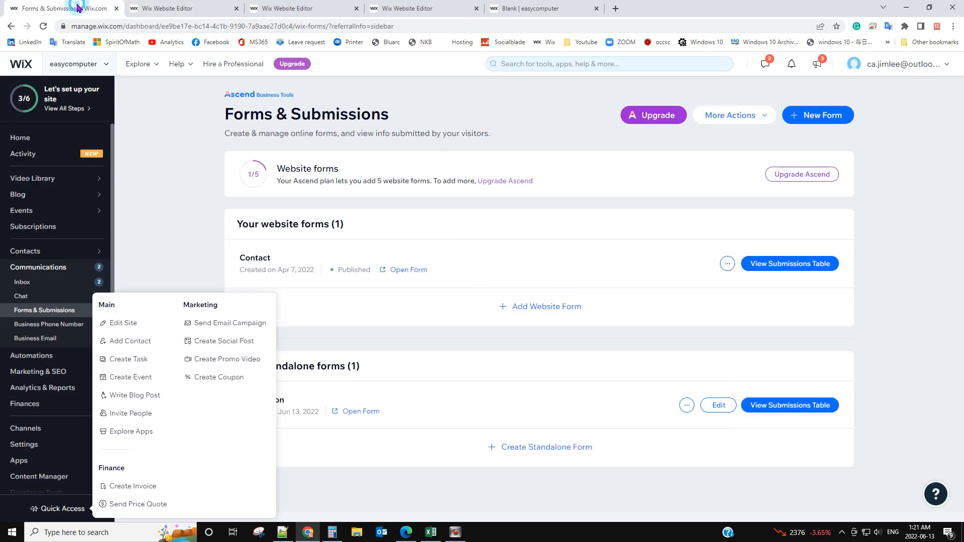
pyautogui.click(686, 406)
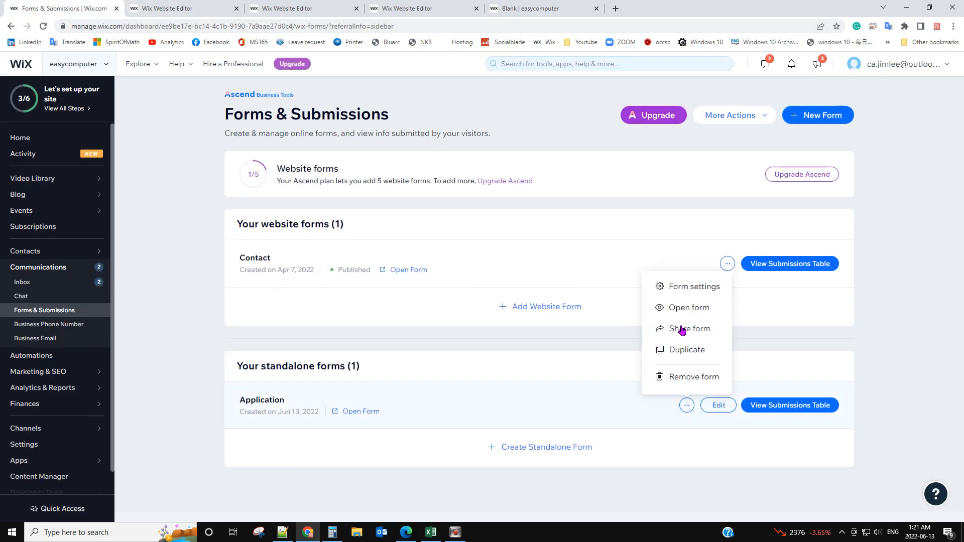
pyautogui.click(521, 82)
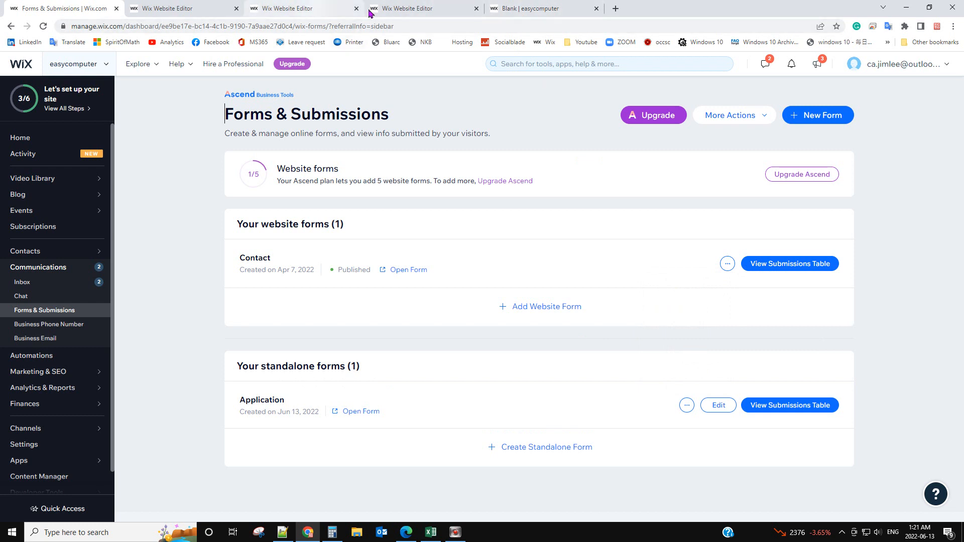
pyautogui.click(407, 8)
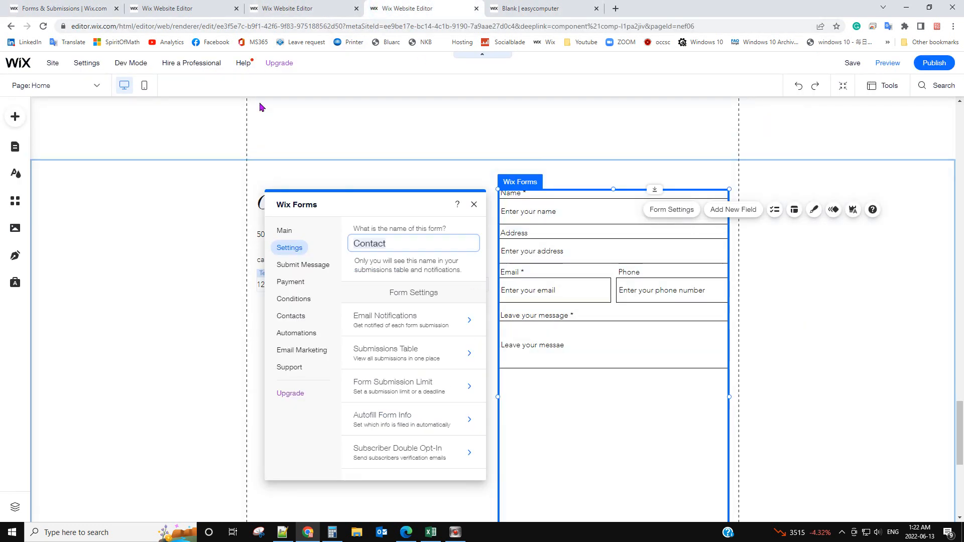
# Step: Return to the Blank page in the editor, apply the form link to the HTML element and close its settings
pyautogui.click(176, 9)
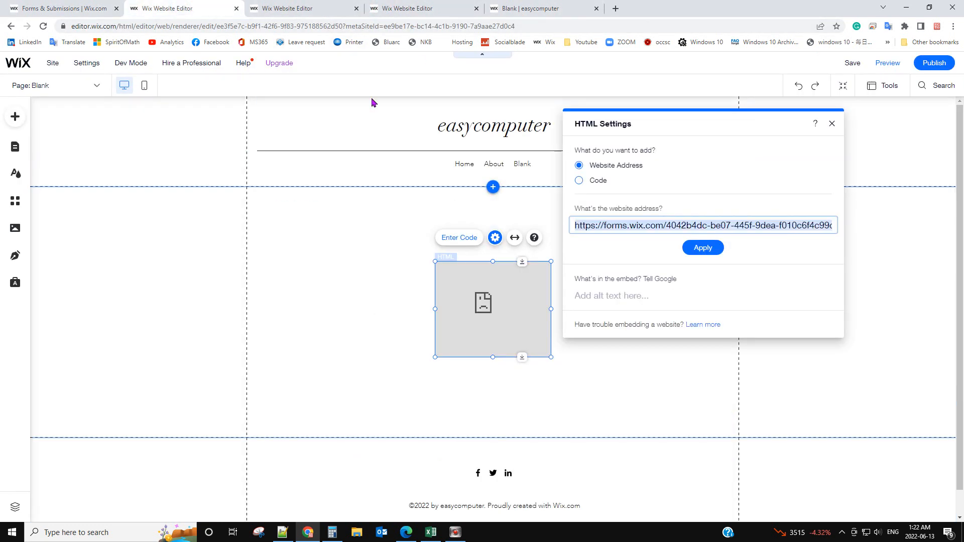
pyautogui.click(703, 248)
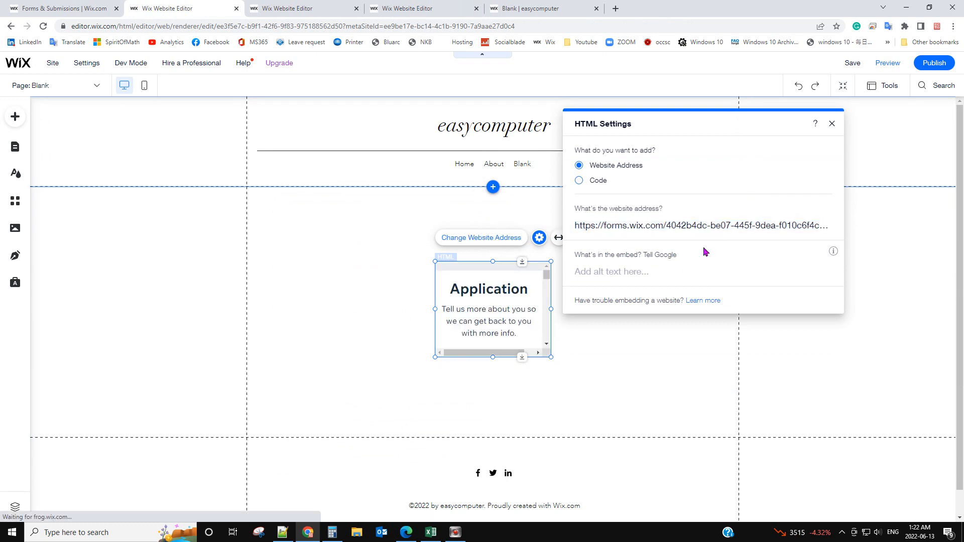
pyautogui.click(834, 122)
# Step: Widen the embedded form on both sides to about 877 px and raise its upper edge to just below the header
pyautogui.moveTo(435, 310); pyautogui.dragTo(275, 307)
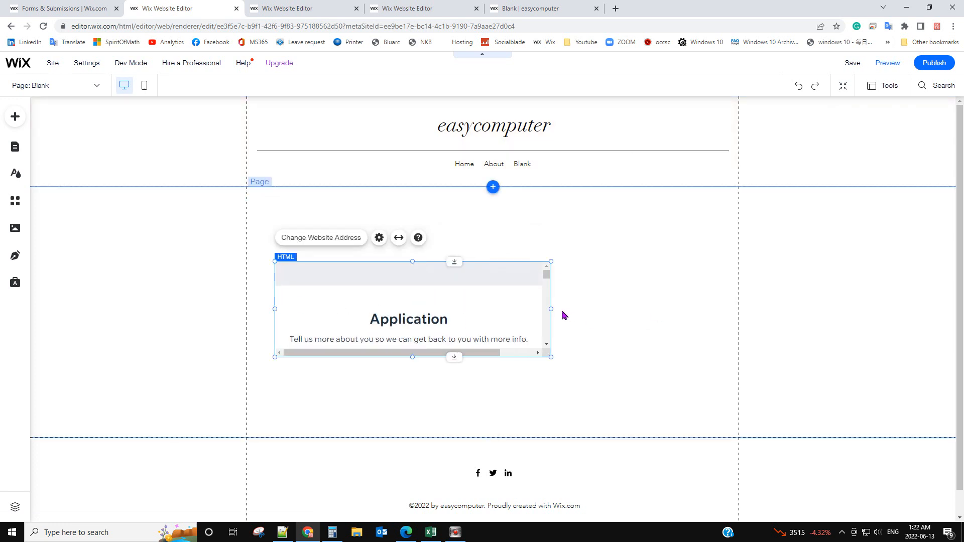
pyautogui.moveTo(551, 309); pyautogui.dragTo(715, 314)
pyautogui.moveTo(495, 261); pyautogui.dragTo(495, 195)
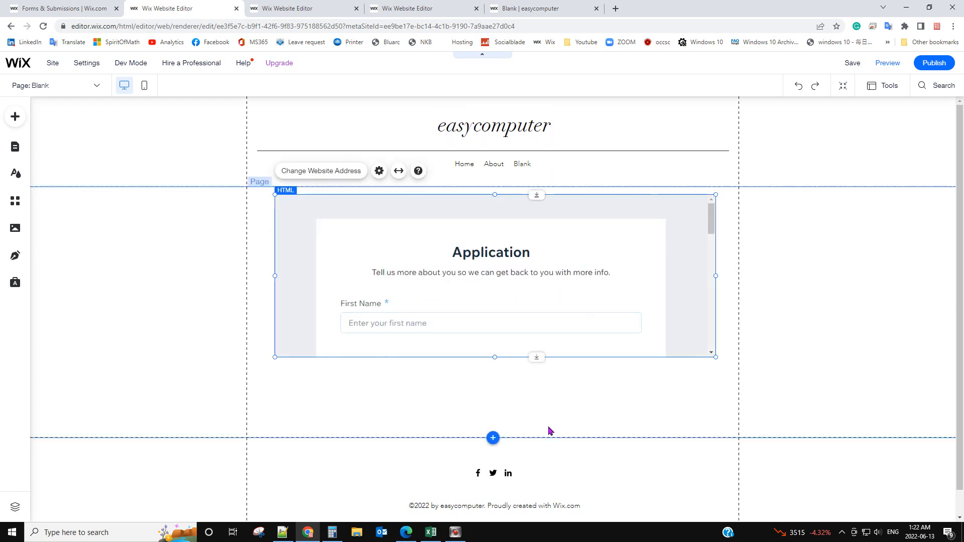
# Step: Extend the embedded form's lower edge downward in stages until its Apply Now button and Ascend line fit inside
pyautogui.moveTo(959, 290); pyautogui.dragTo(962, 388)
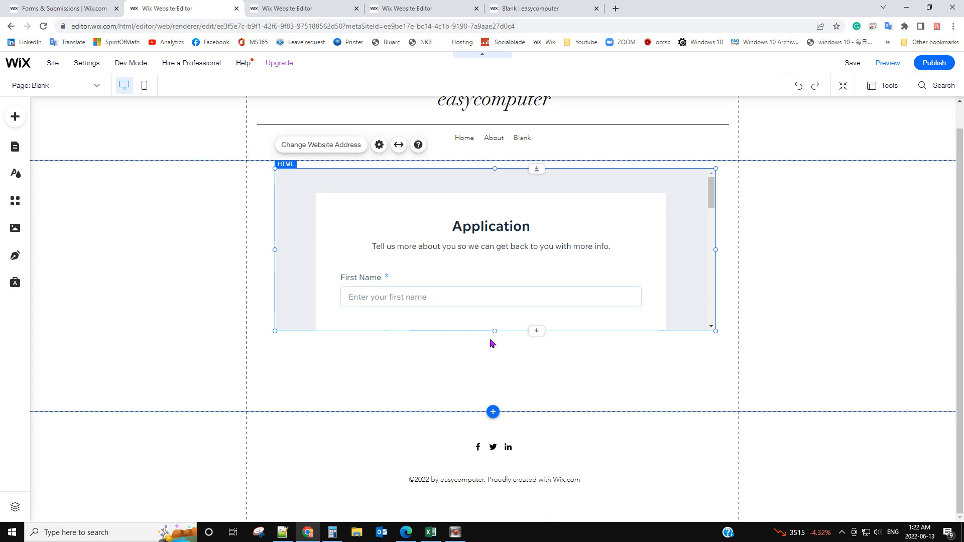
pyautogui.moveTo(495, 332); pyautogui.dragTo(508, 541)
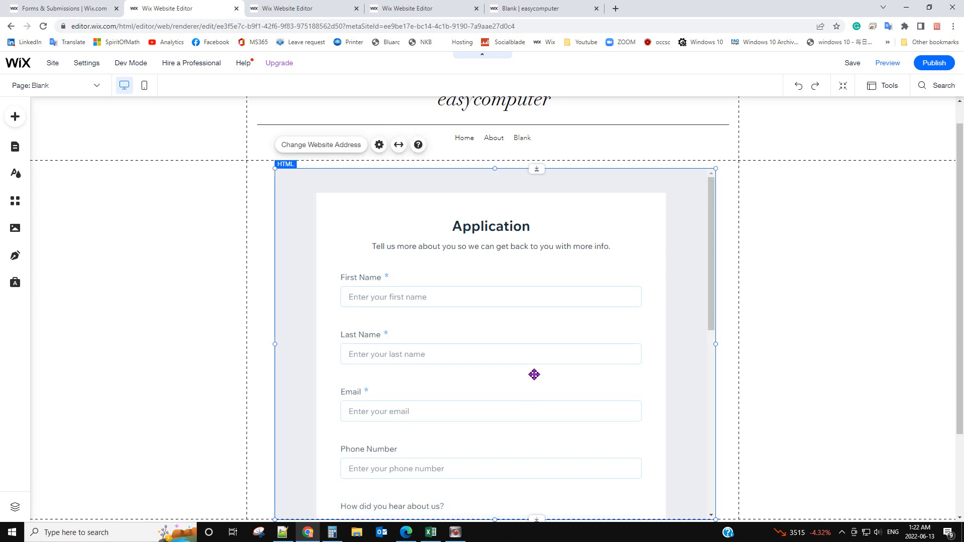
pyautogui.scroll(-2, 533, 375)
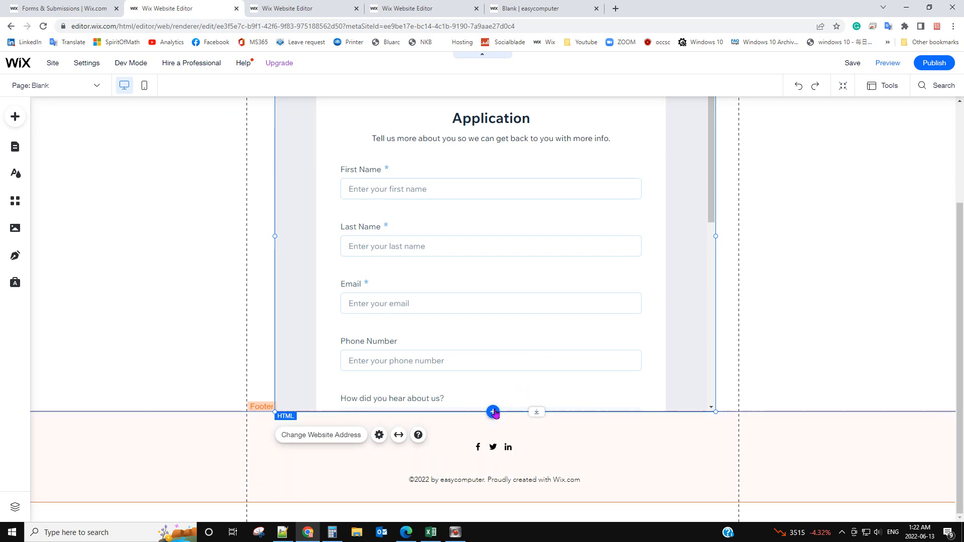
pyautogui.moveTo(552, 411); pyautogui.dragTo(567, 540)
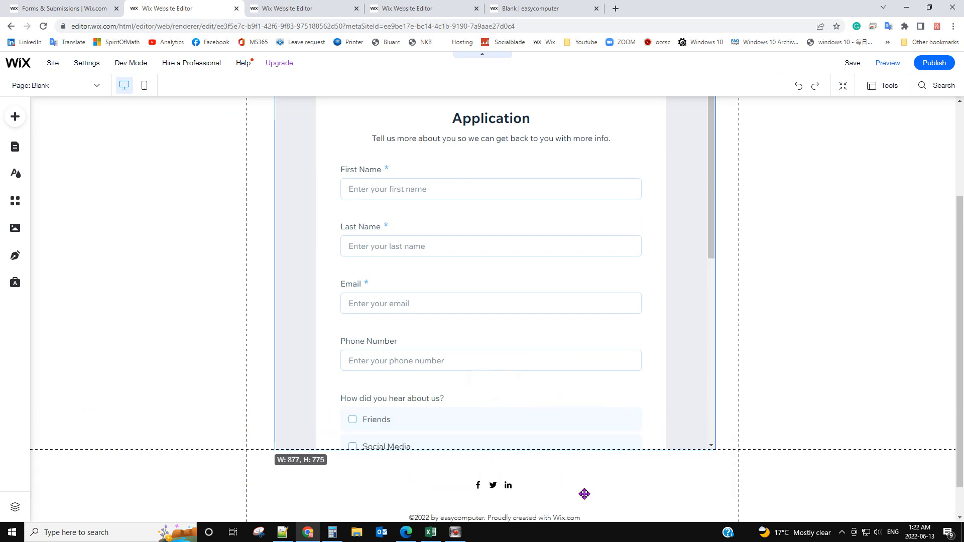
pyautogui.scroll(-2, 615, 383)
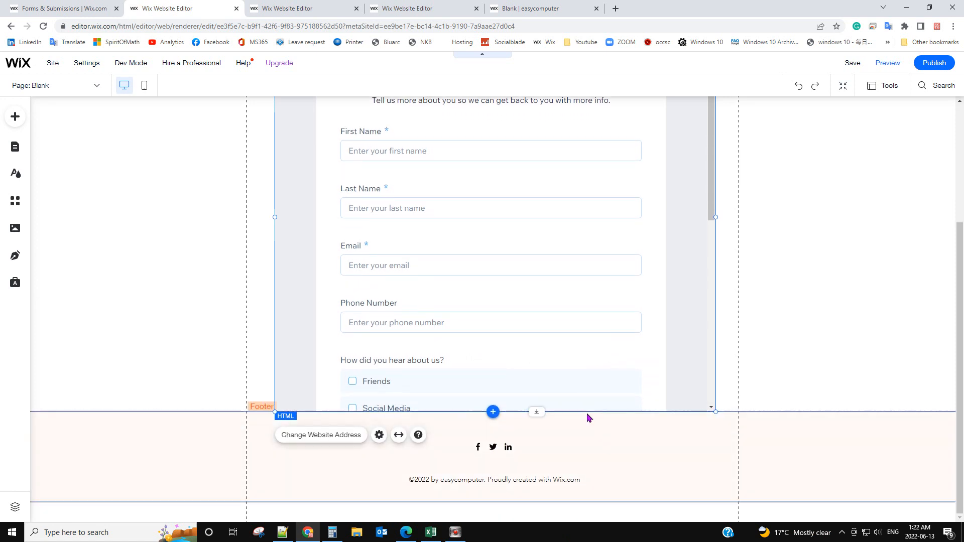
pyautogui.moveTo(586, 410); pyautogui.dragTo(592, 512)
pyautogui.scroll(-2, 609, 411)
pyautogui.moveTo(607, 411); pyautogui.dragTo(613, 515)
pyautogui.scroll(-2, 592, 367)
pyautogui.moveTo(601, 409); pyautogui.dragTo(614, 528)
pyautogui.scroll(-2, 581, 303)
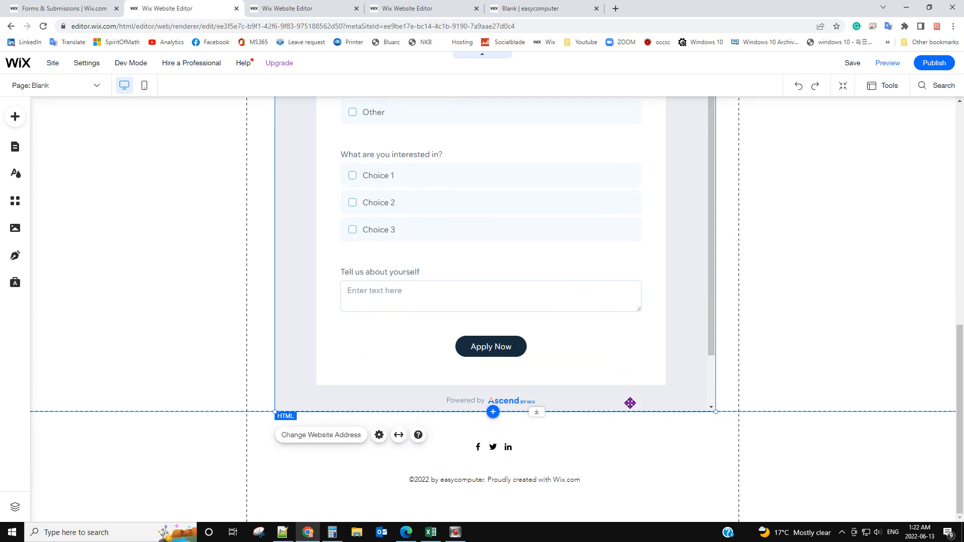
# Step: Readjust the embedded form's lower edge to end just below the form's white panel, and publish the site
pyautogui.moveTo(624, 412); pyautogui.dragTo(648, 537)
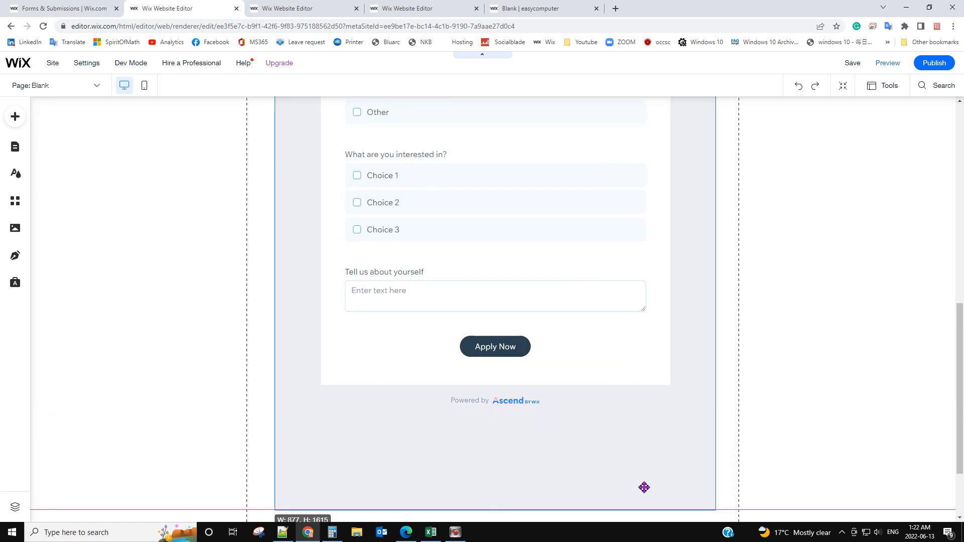
pyautogui.moveTo(648, 362); pyautogui.dragTo(648, 363)
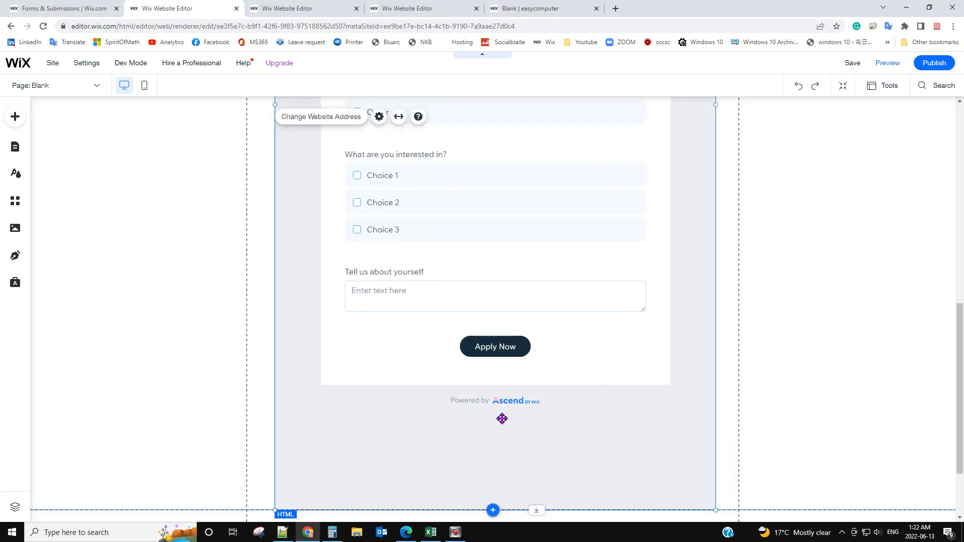
pyautogui.moveTo(622, 510); pyautogui.dragTo(614, 397)
pyautogui.moveTo(935, 65)
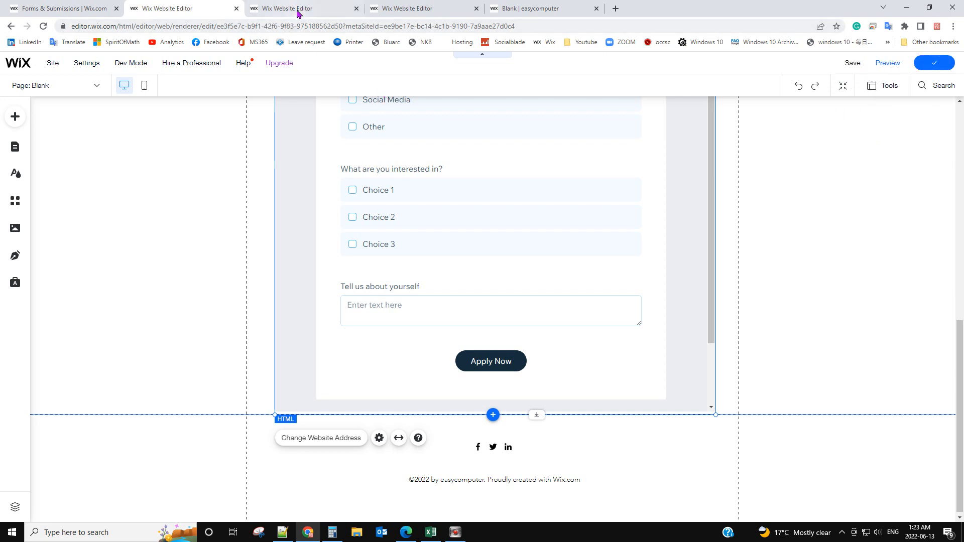
# Step: Reload the live Blank page and check how the embedded Application form displays and scrolls from beginning to end
pyautogui.click(537, 9)
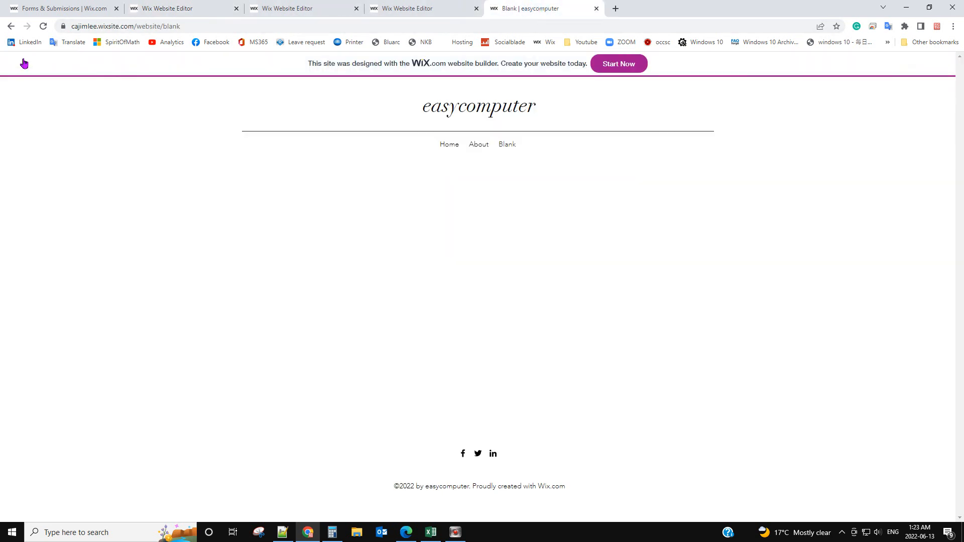
pyautogui.click(43, 26)
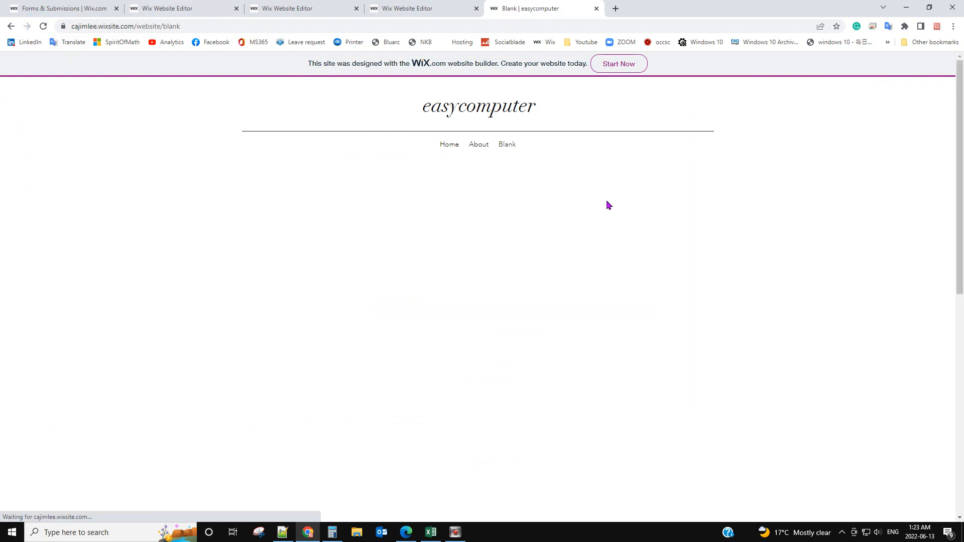
pyautogui.scroll(-2, 675, 274)
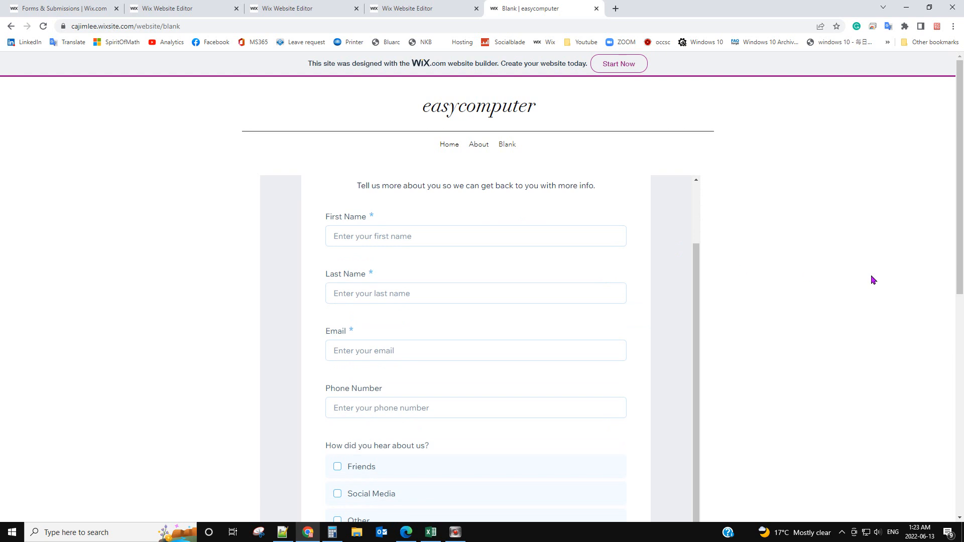
pyautogui.scroll(-9, 880, 280)
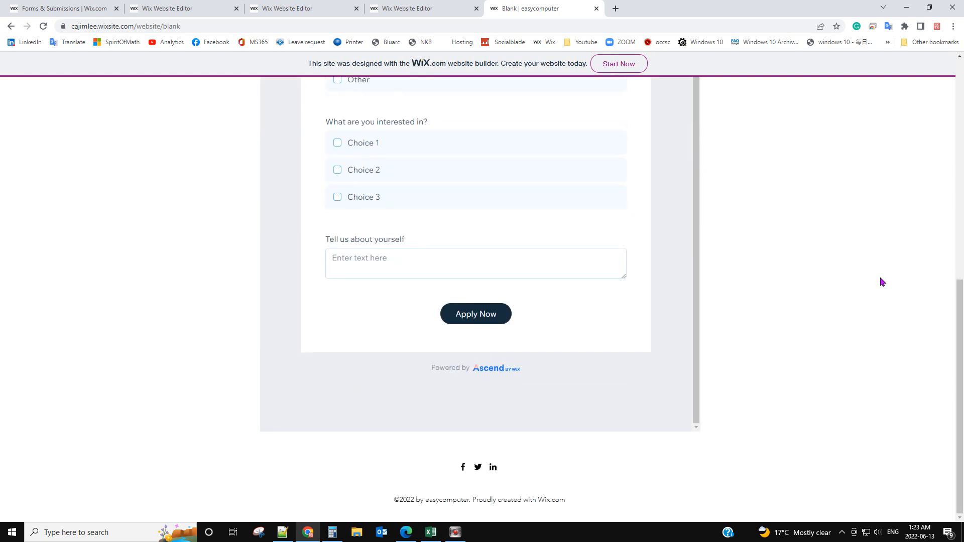
pyautogui.scroll(9, 882, 282)
pyautogui.scroll(-4, 883, 282)
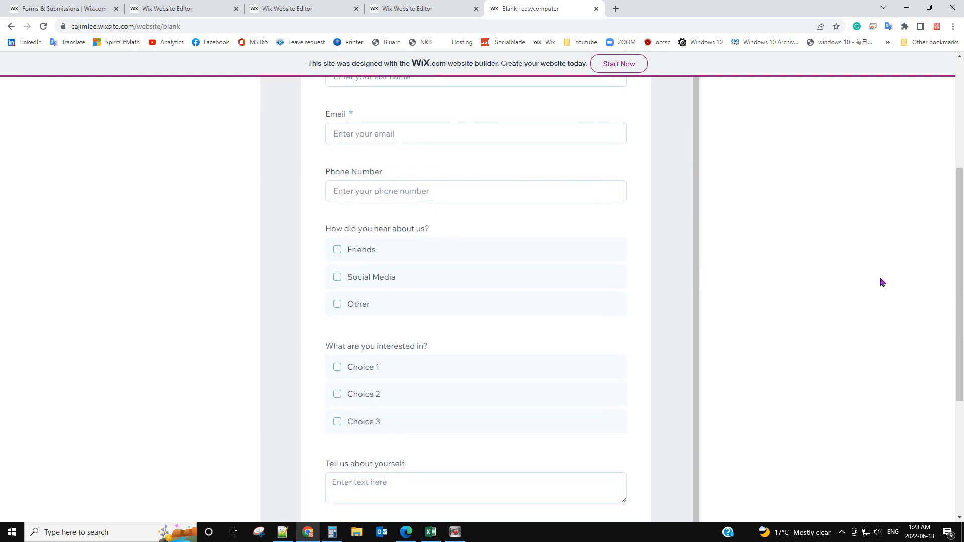
pyautogui.scroll(-4, 882, 283)
pyautogui.scroll(7, 882, 282)
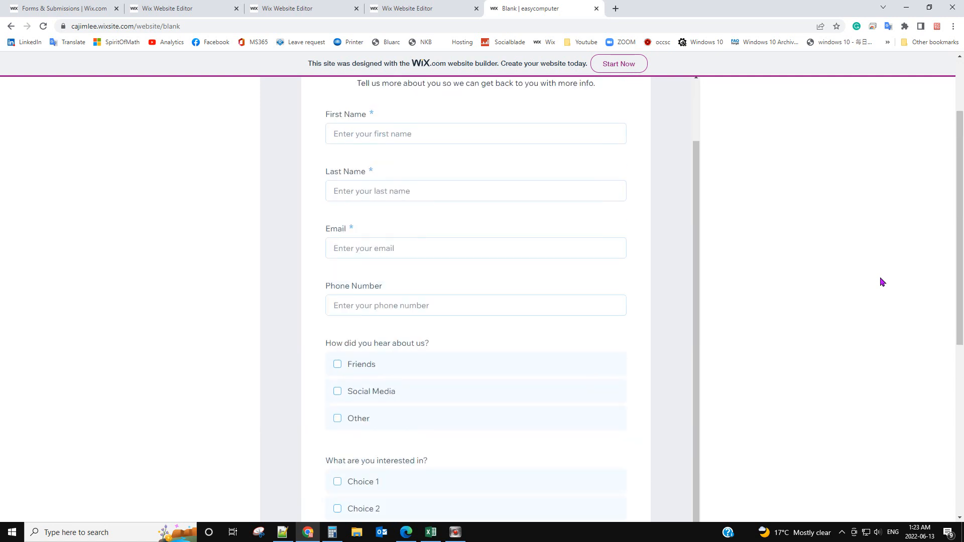
pyautogui.scroll(2, 854, 279)
pyautogui.moveTo(695, 287); pyautogui.dragTo(707, 197)
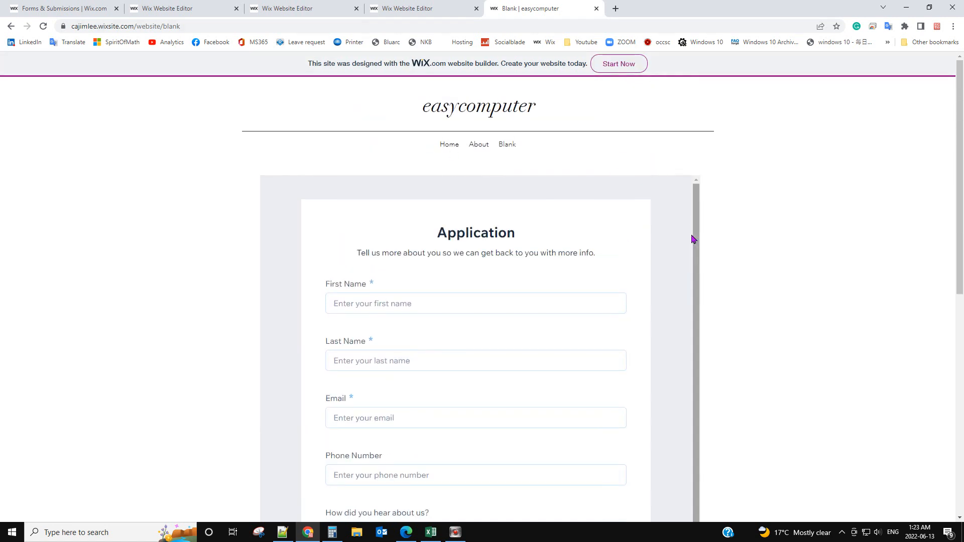
# Step: Go back to the Blank page in the editor and lengthen the embedded form well past its Ascend line
pyautogui.click(63, 10)
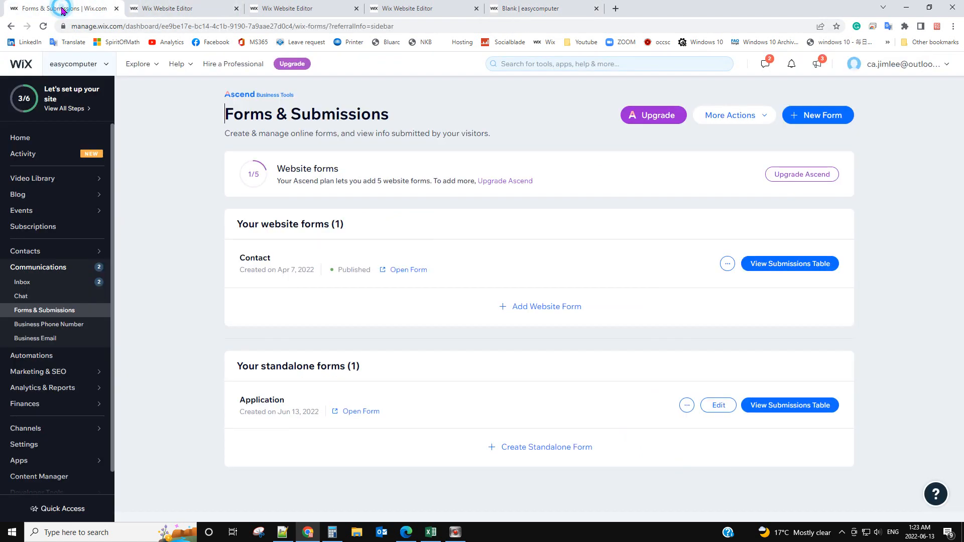
pyautogui.click(176, 7)
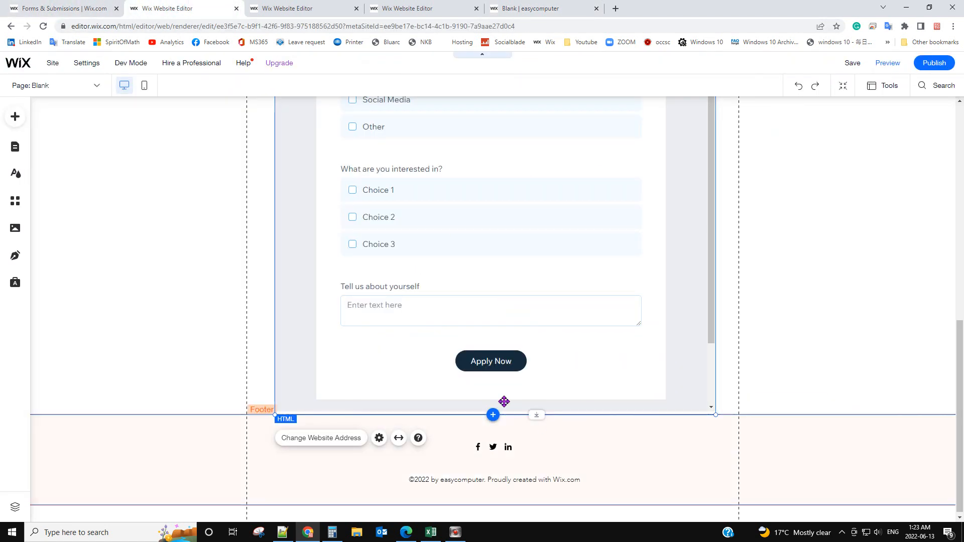
pyautogui.moveTo(543, 410); pyautogui.dragTo(552, 494)
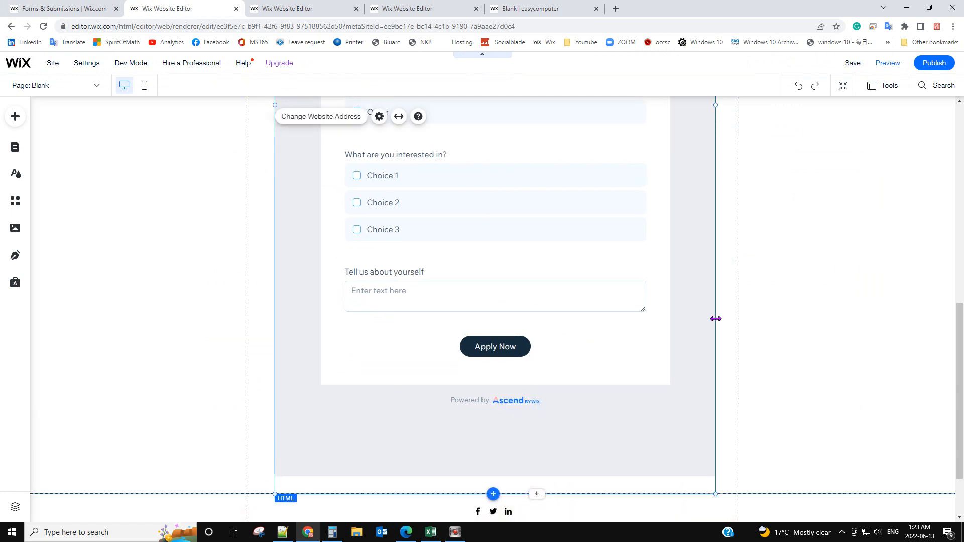
# Step: Widen the embedded form to both vertical page gridlines and publish the site again
pyautogui.scroll(2, 834, 304)
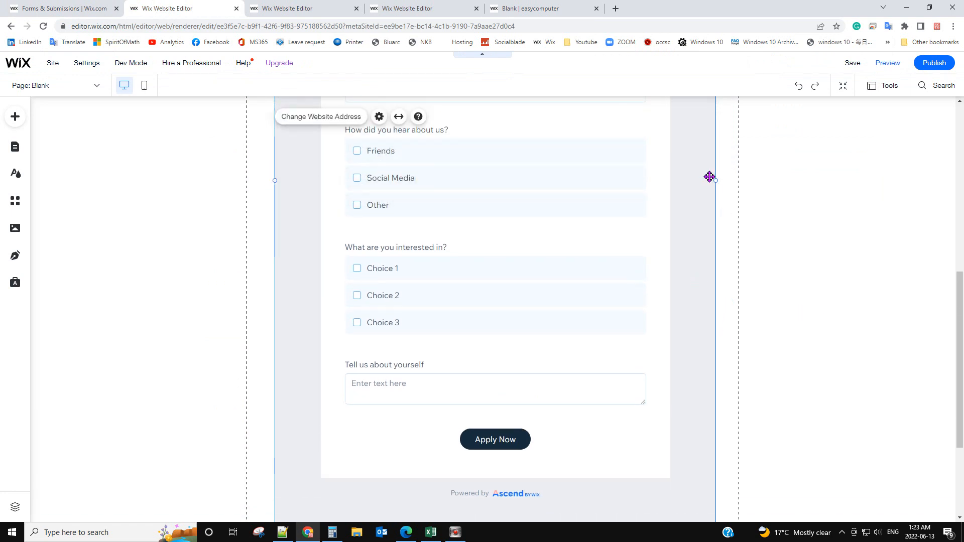
pyautogui.moveTo(712, 179); pyautogui.dragTo(739, 180)
pyautogui.moveTo(275, 181); pyautogui.dragTo(247, 182)
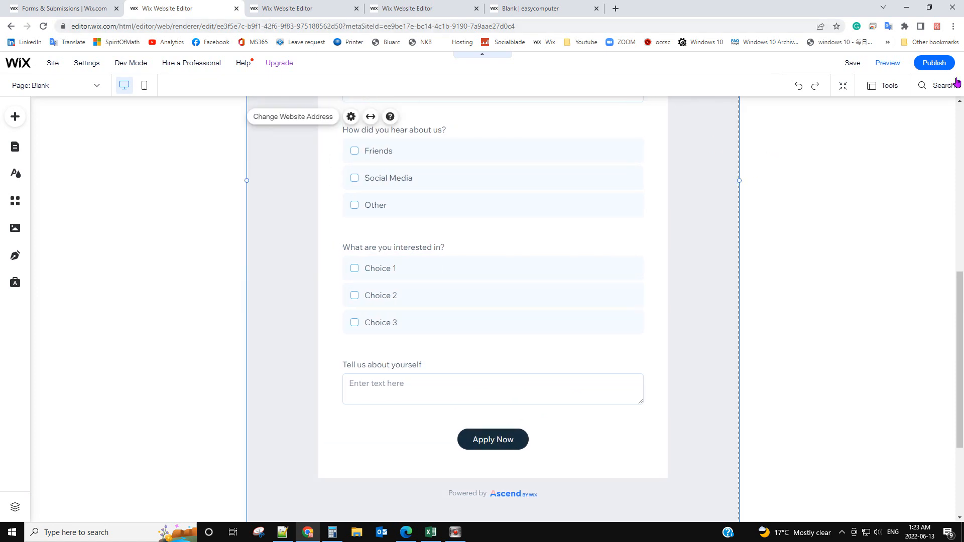
pyautogui.moveTo(944, 64)
# Step: Refresh the live Blank page until the resized embed loads and inspect the form down to the page footer
pyautogui.click(523, 9)
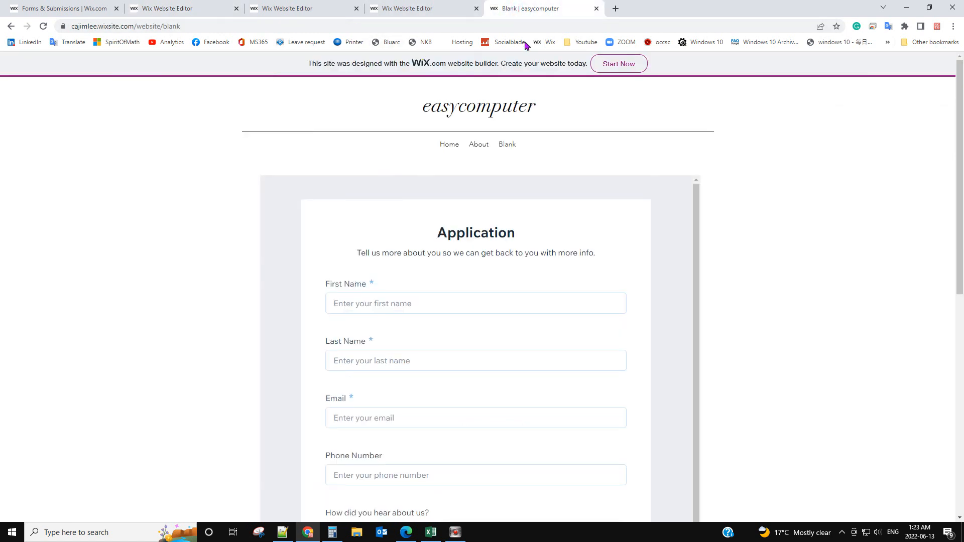
pyautogui.click(44, 26)
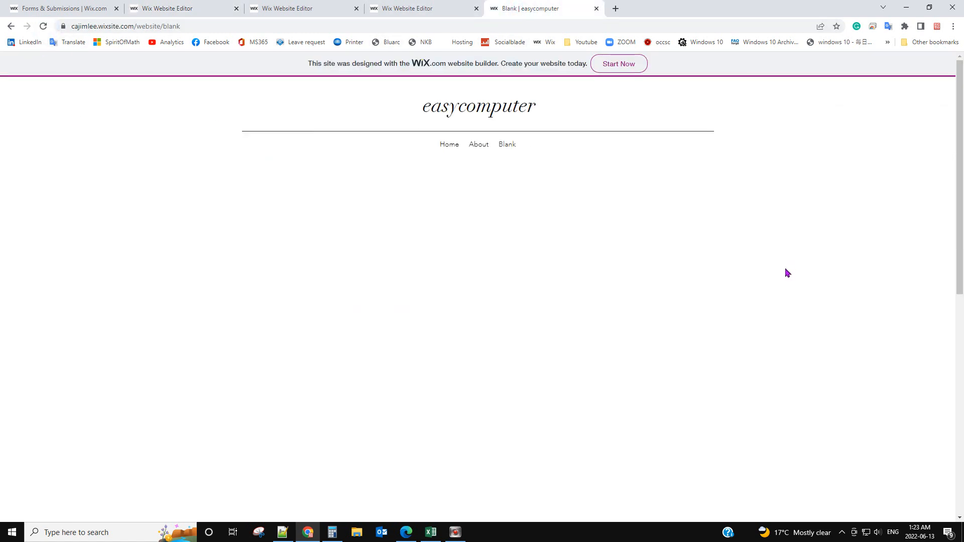
pyautogui.scroll(-8, 787, 273)
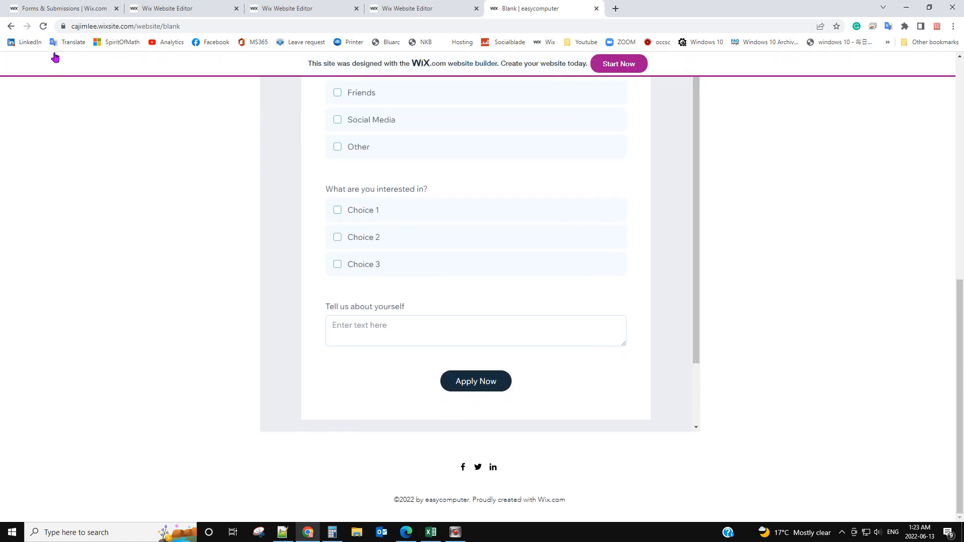
pyautogui.click(43, 26)
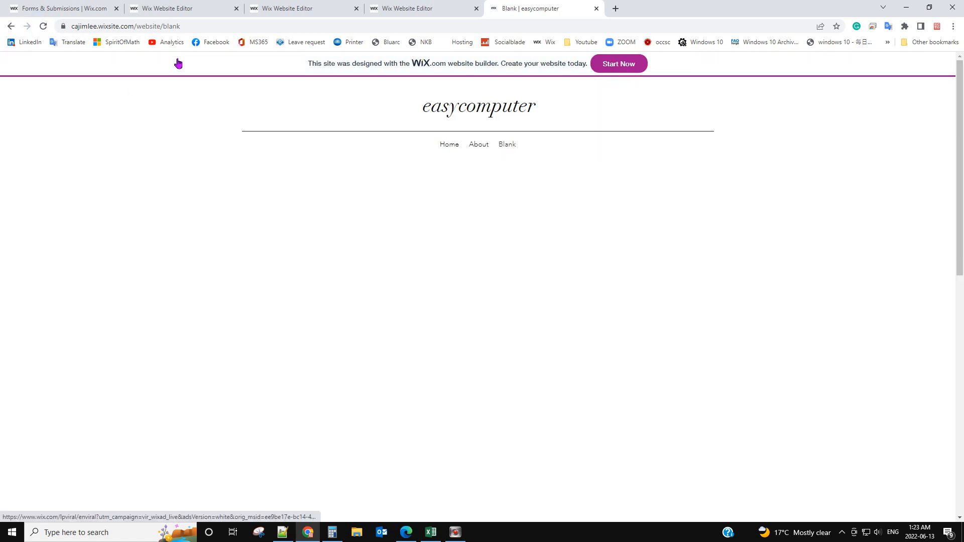
pyautogui.scroll(-9, 723, 286)
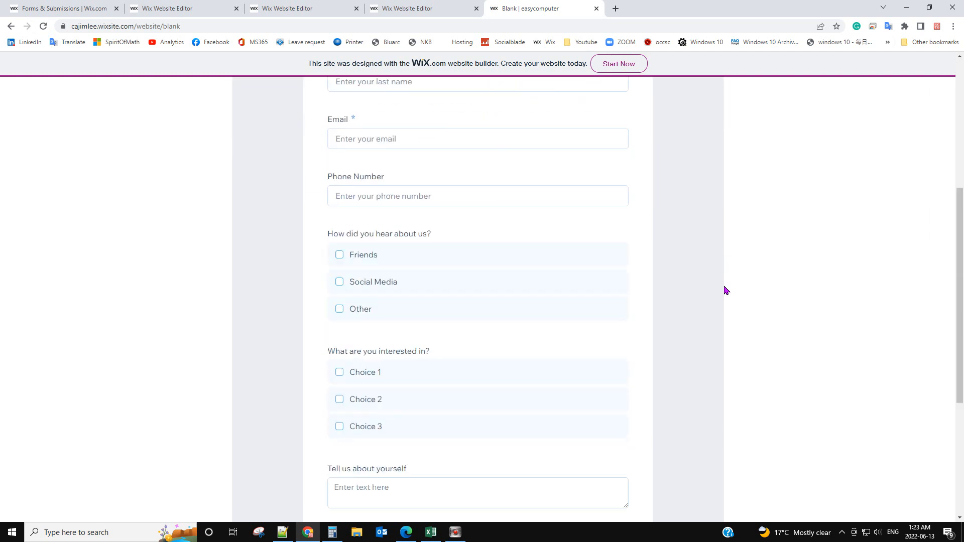
pyautogui.scroll(-2, 725, 291)
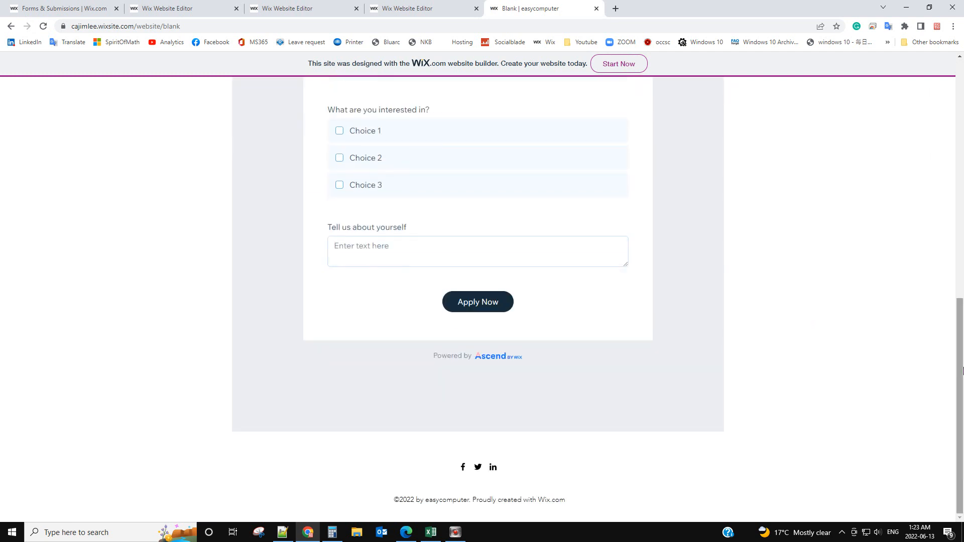
# Step: Check the live Blank page back up to the form's heading and open the live About page to view its content
pyautogui.moveTo(959, 372); pyautogui.dragTo(962, 181)
pyautogui.scroll(2, 924, 166)
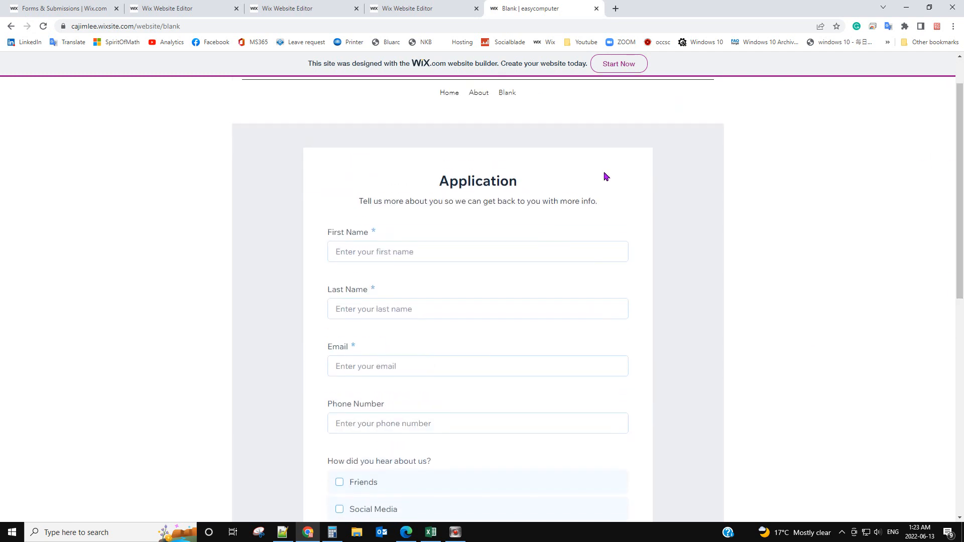
pyautogui.click(484, 97)
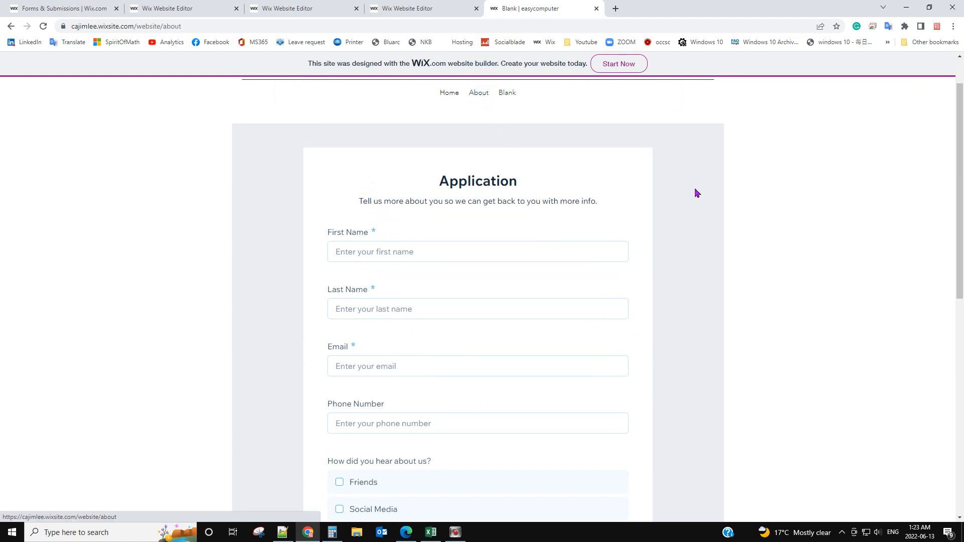
pyautogui.scroll(-2, 402, 321)
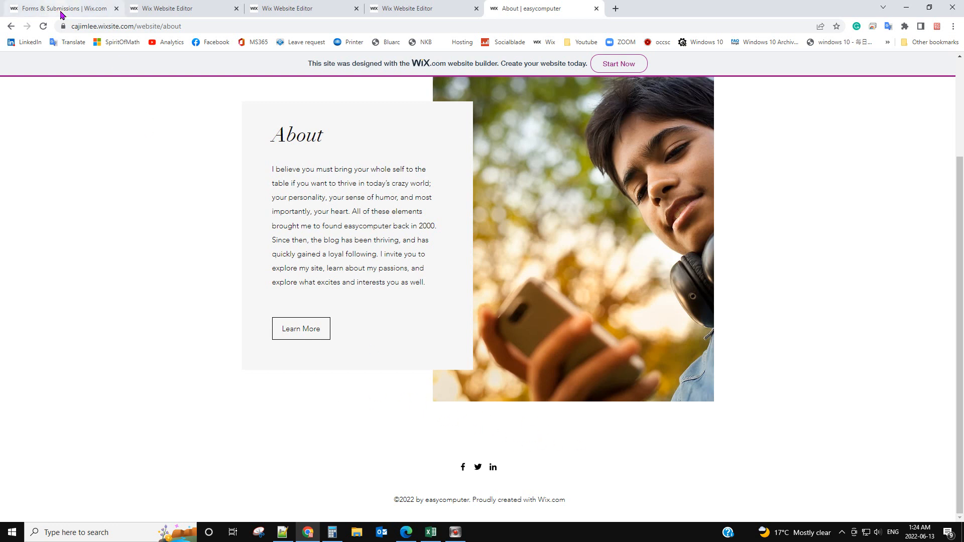
# Step: Switch to the About page in the Wix editor and add an Embed HTML element from the Popular Embeds
pyautogui.click(163, 10)
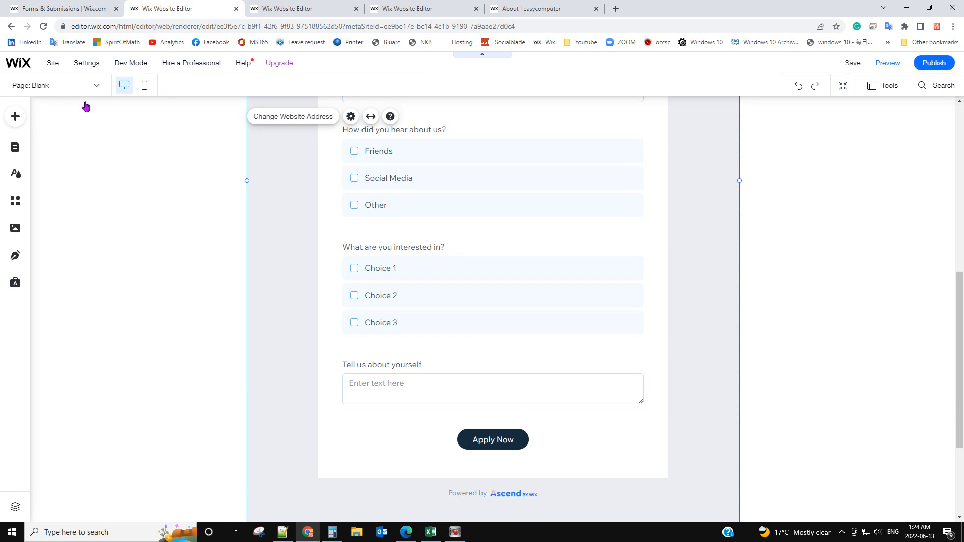
pyautogui.click(62, 86)
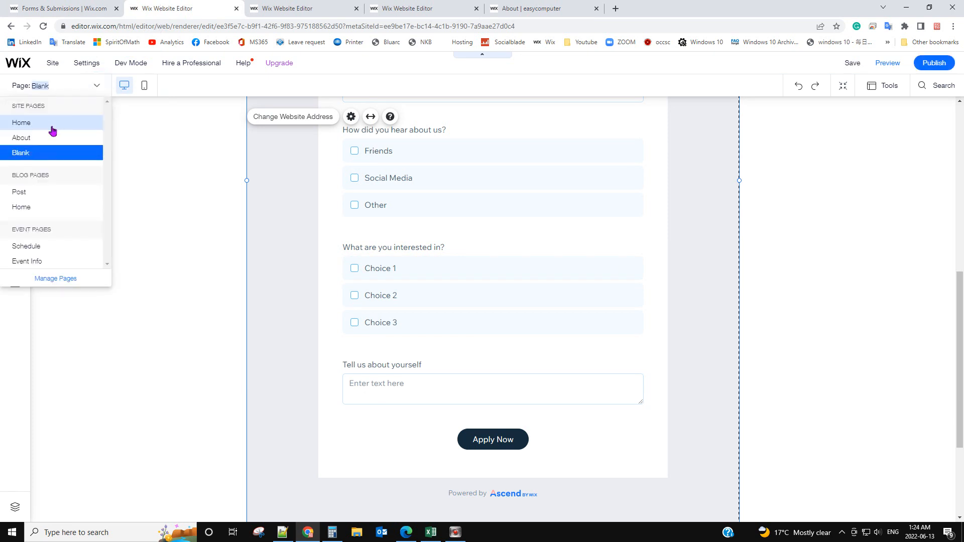
pyautogui.click(31, 137)
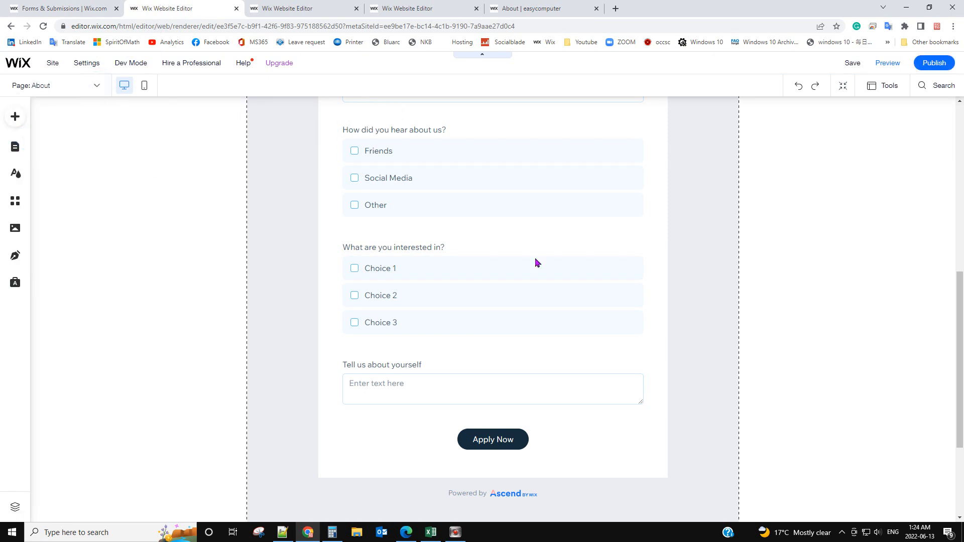
pyautogui.scroll(-3, 540, 266)
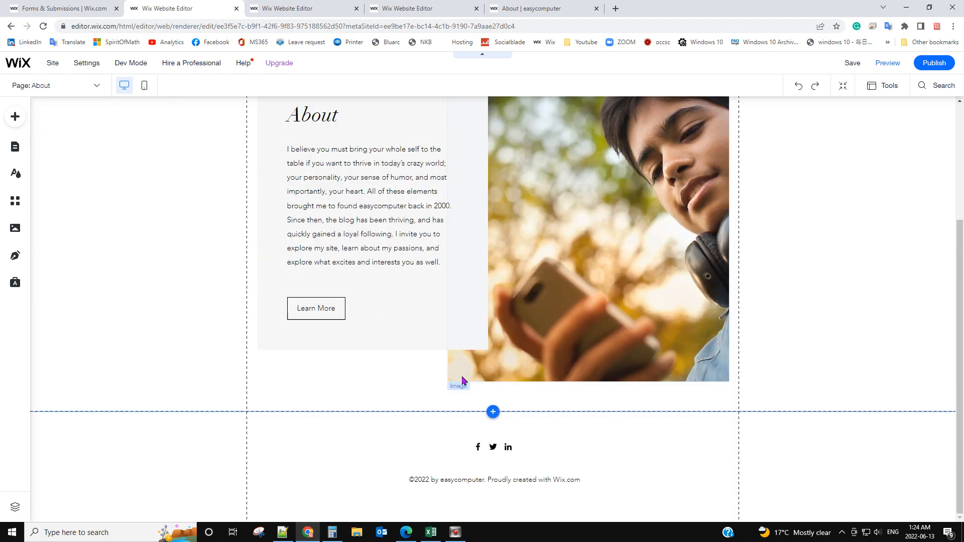
pyautogui.click(493, 413)
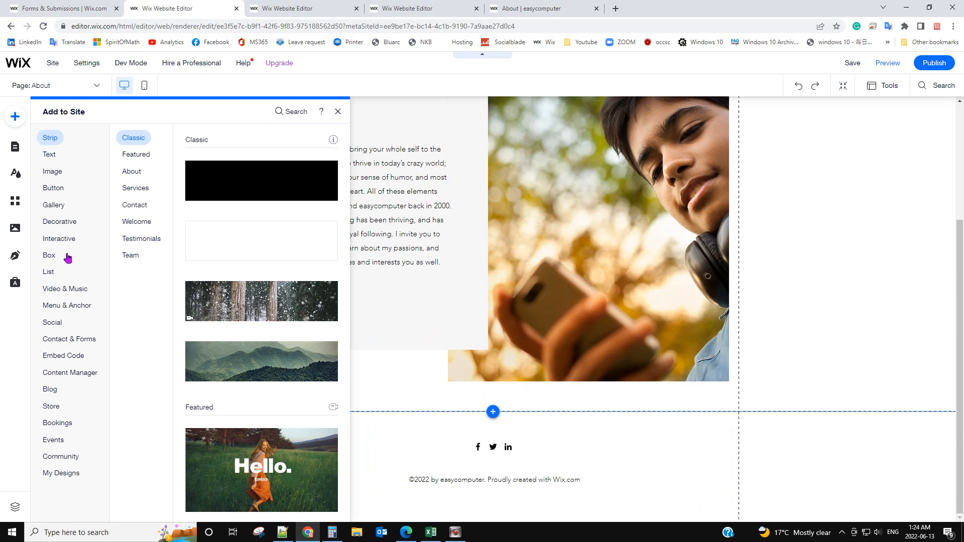
pyautogui.moveTo(65, 341)
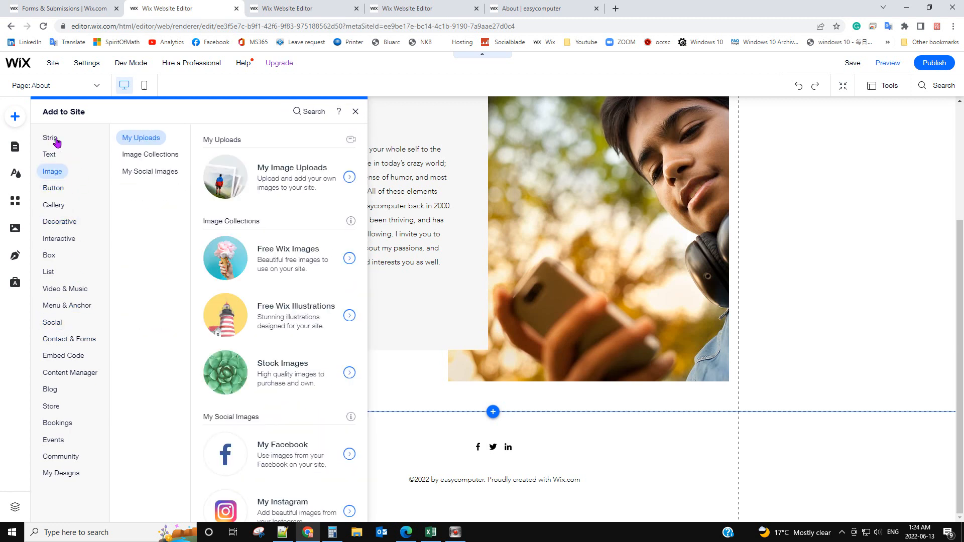
pyautogui.moveTo(64, 360)
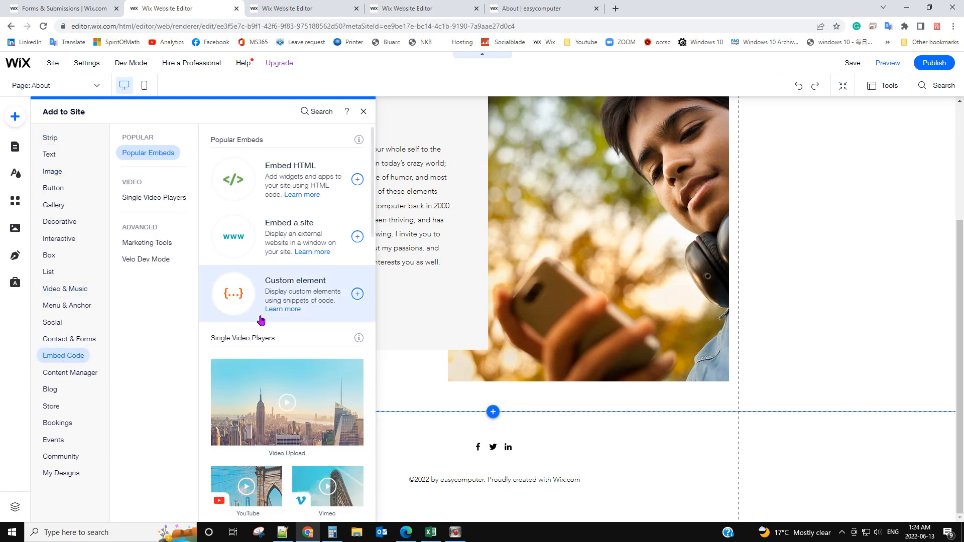
pyautogui.click(294, 184)
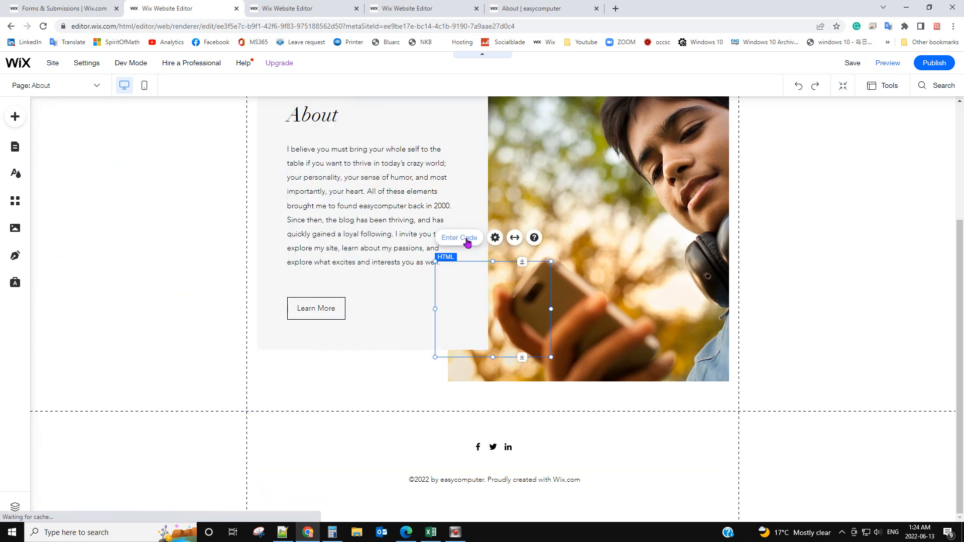
# Step: Set the new HTML element to show a website address and apply the copied forms.wix.com link of the Application form
pyautogui.click(467, 241)
pyautogui.click(619, 169)
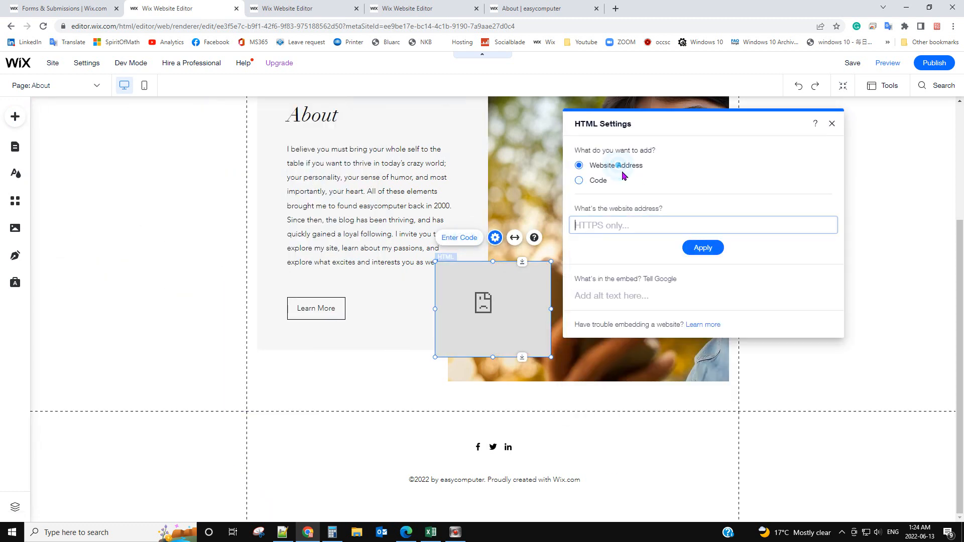
pyautogui.hotkey('ctrl', 'v')
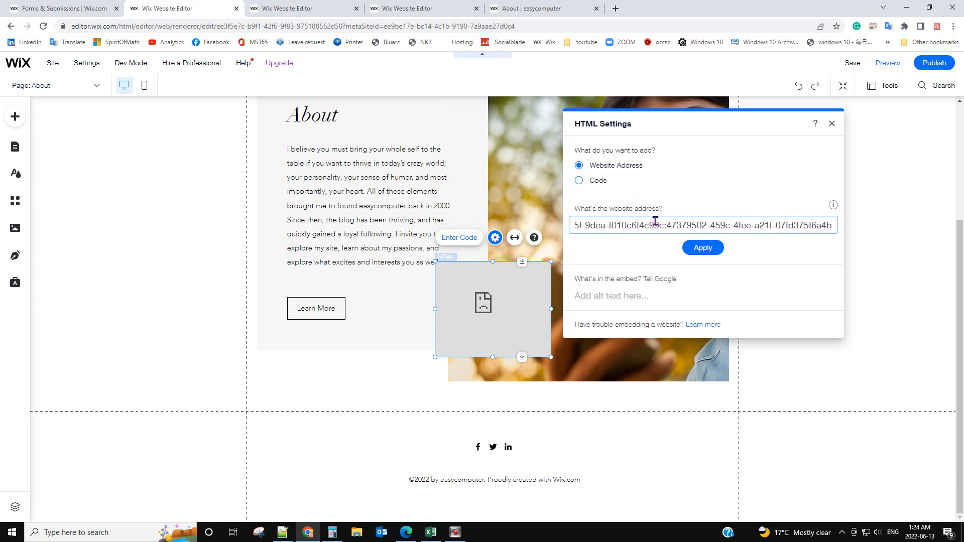
pyautogui.click(703, 248)
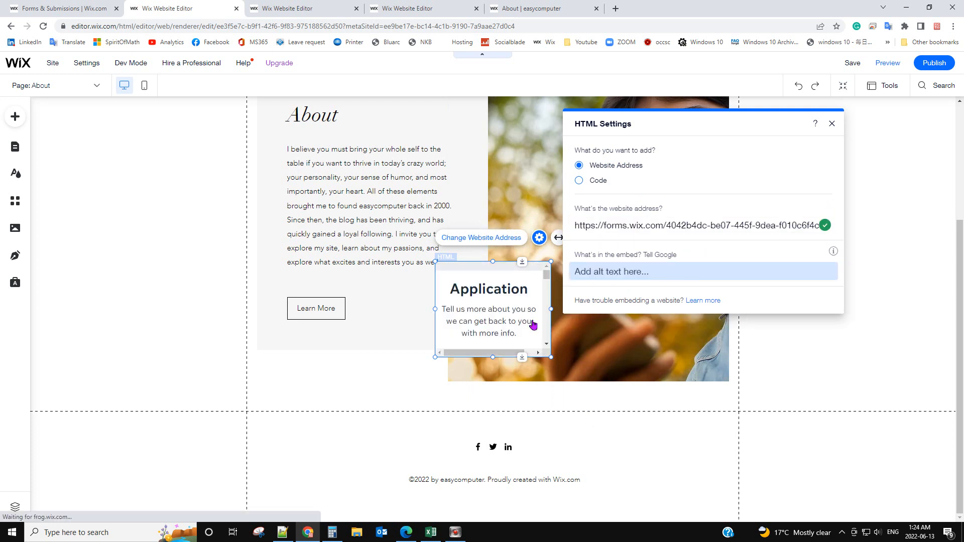
# Step: Widen the embedded form to both vertical page gridlines and move it below the About text and photo
pyautogui.moveTo(546, 314); pyautogui.dragTo(739, 316)
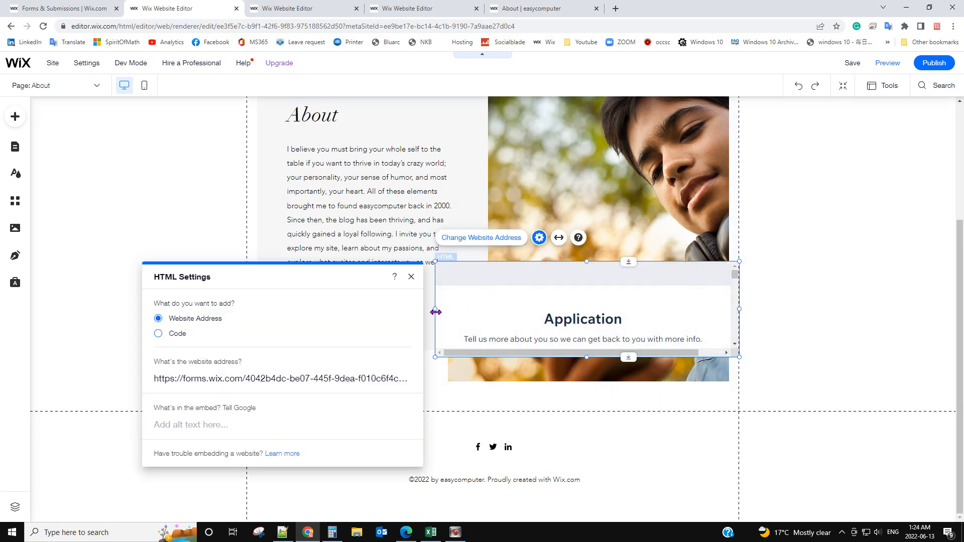
pyautogui.moveTo(436, 312); pyautogui.dragTo(246, 295)
pyautogui.moveTo(507, 267); pyautogui.dragTo(516, 435)
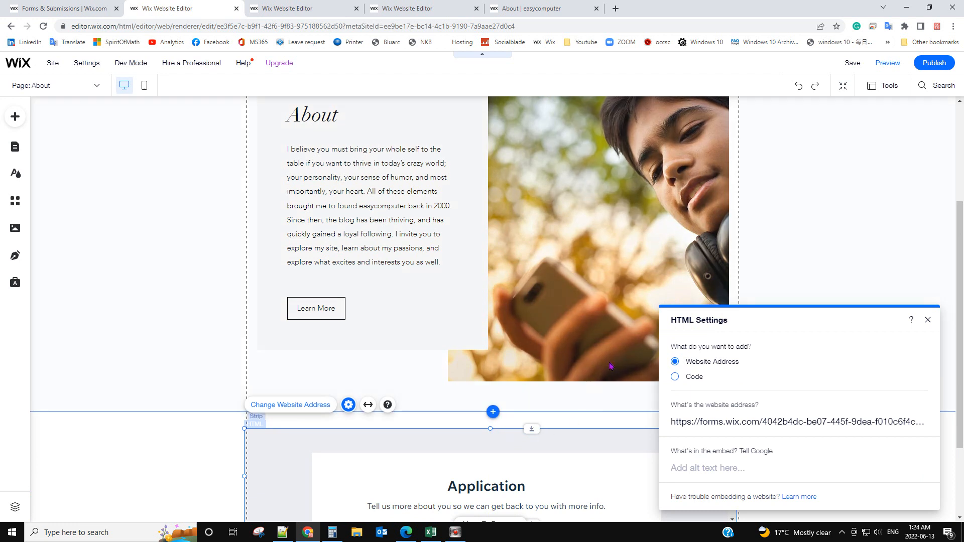
pyautogui.click(928, 323)
pyautogui.moveTo(553, 454); pyautogui.dragTo(554, 455)
# Step: Lengthen the embedded form on the About page to show the First Name and Last Name fields, and publish the site
pyautogui.scroll(-2, 817, 409)
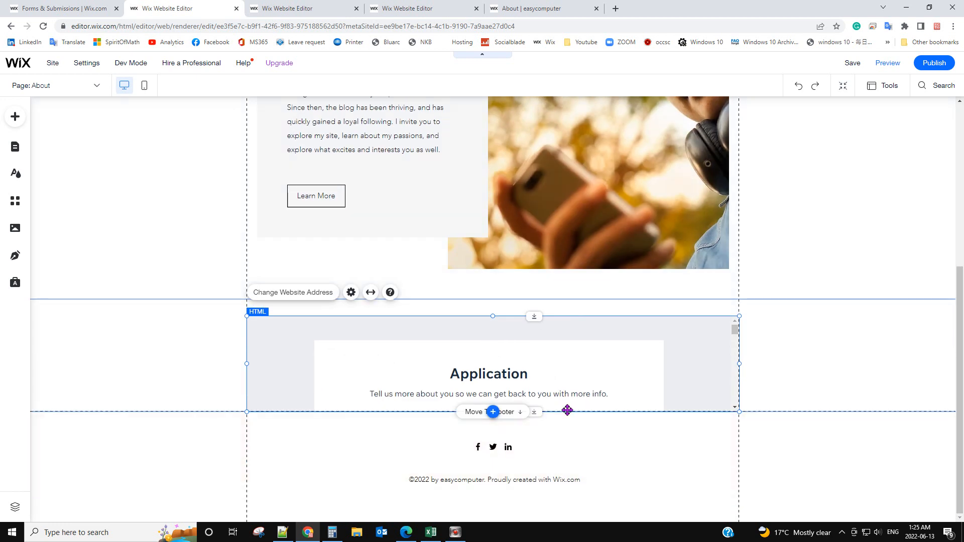
pyautogui.moveTo(567, 412); pyautogui.dragTo(537, 465)
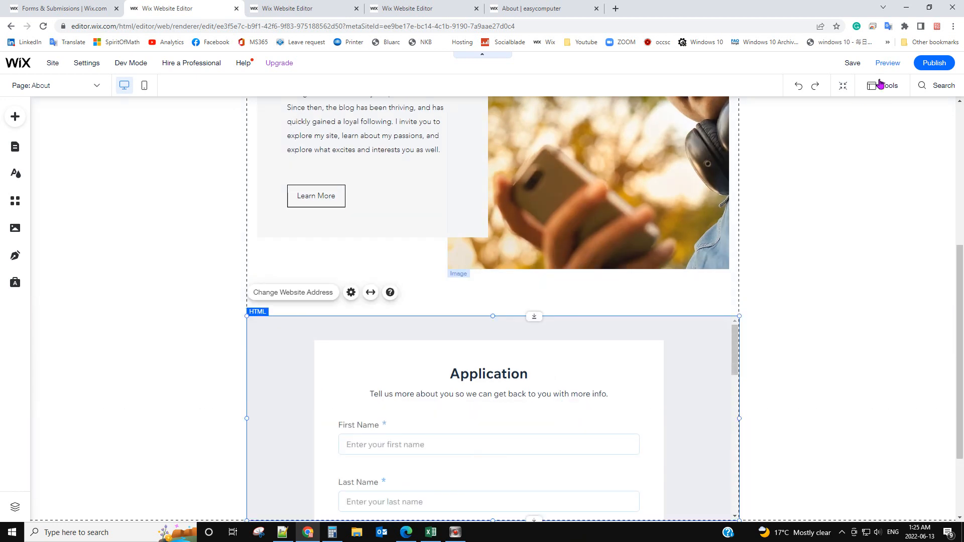
pyautogui.click(933, 66)
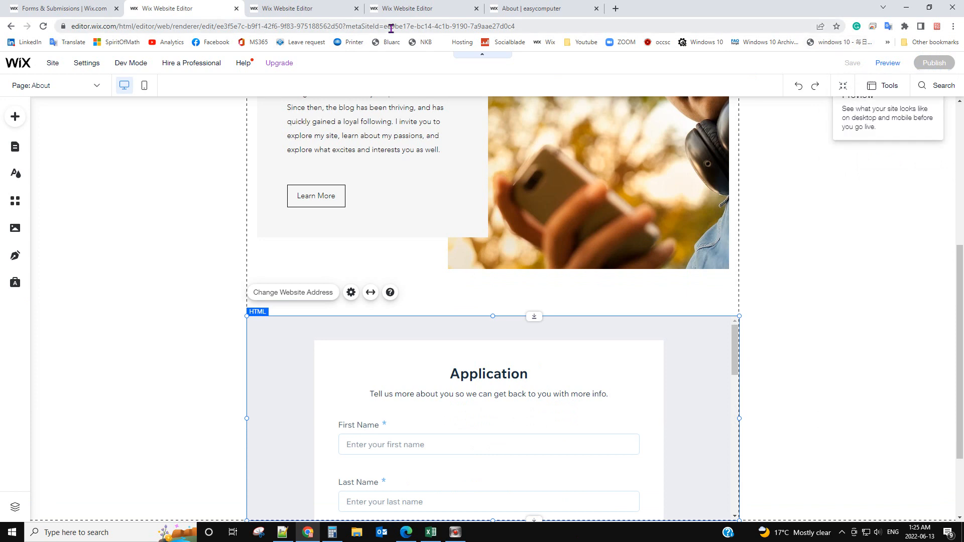
# Step: Reload the live About page to inspect the embedded form above the footer, and return to the live Blank page
pyautogui.click(551, 8)
pyautogui.press('F5')
pyautogui.scroll(-7, 709, 290)
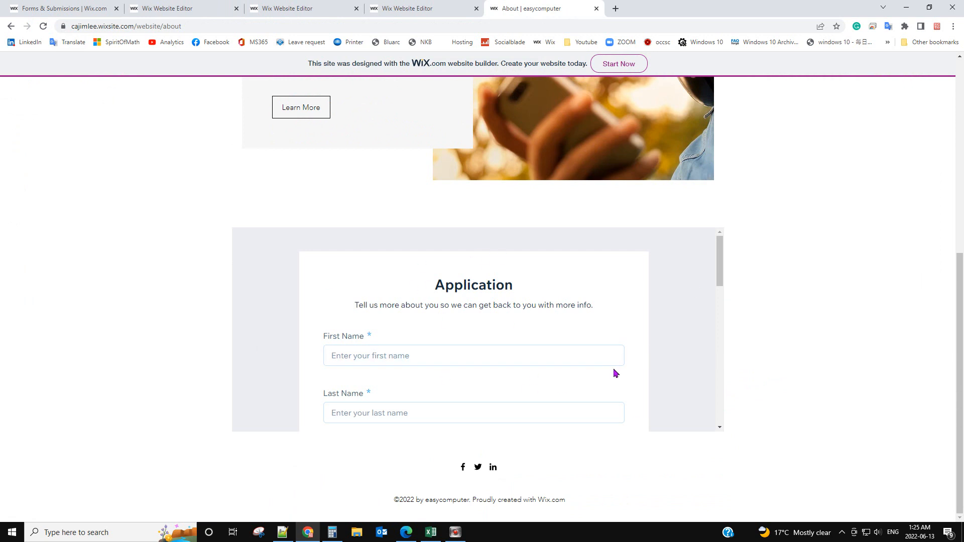
pyautogui.scroll(7, 613, 372)
pyautogui.click(507, 145)
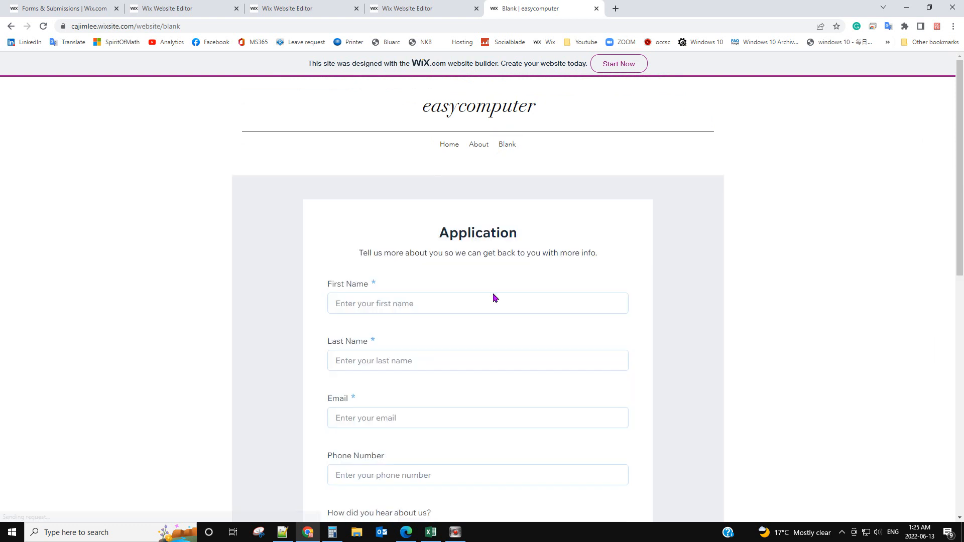